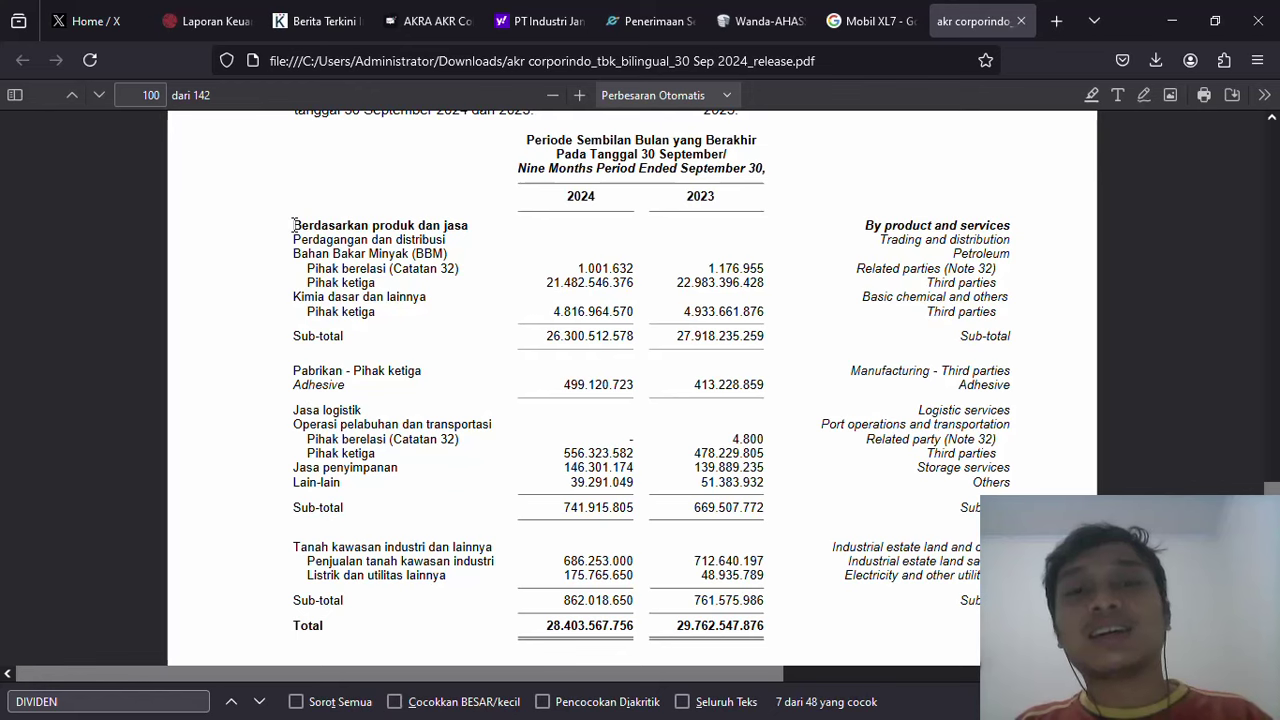
Step: Switch to the Excel workbook to check the Q3 2024 total assets figure, and return to the browser report
key("alt+Tab")
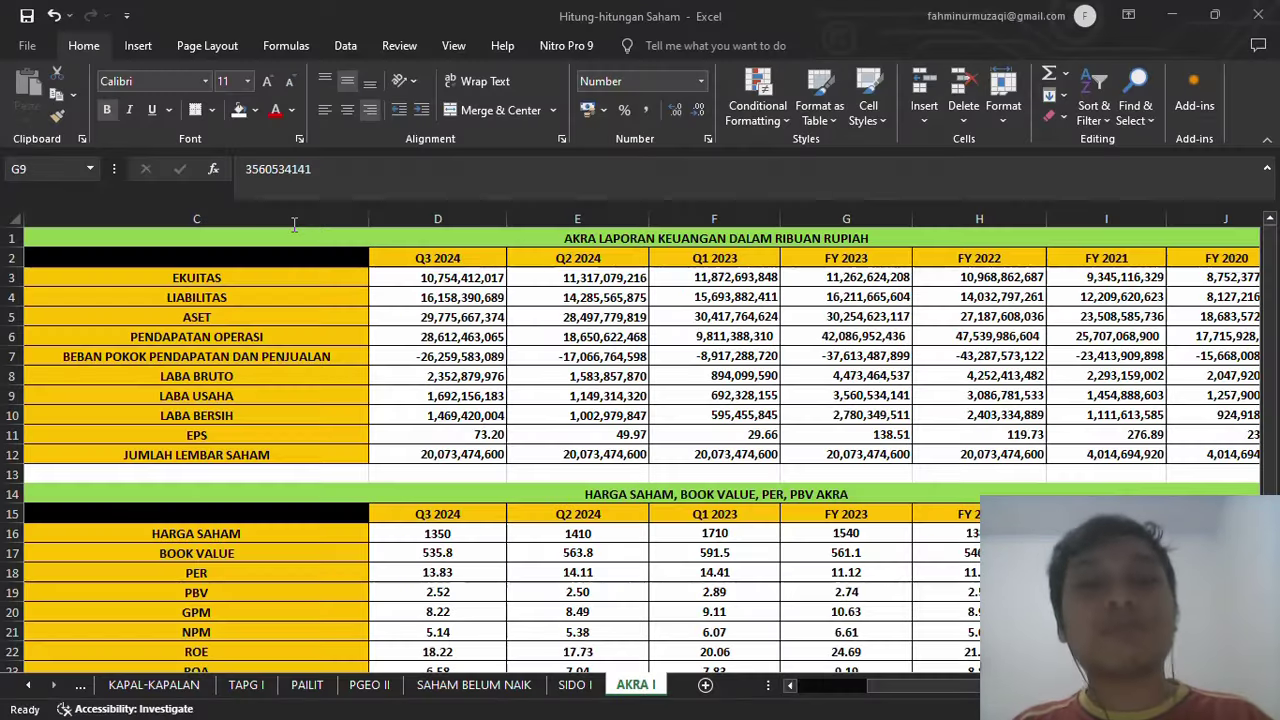
left_click(480, 318)
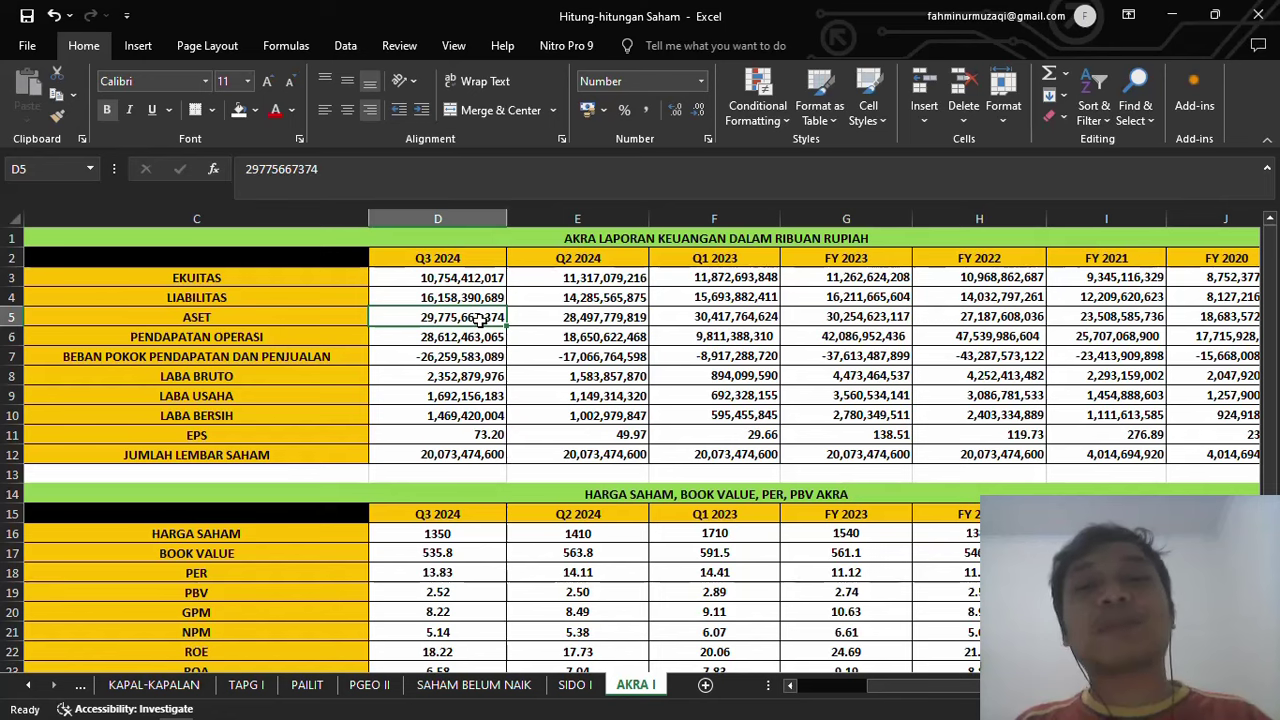
key("alt+Tab")
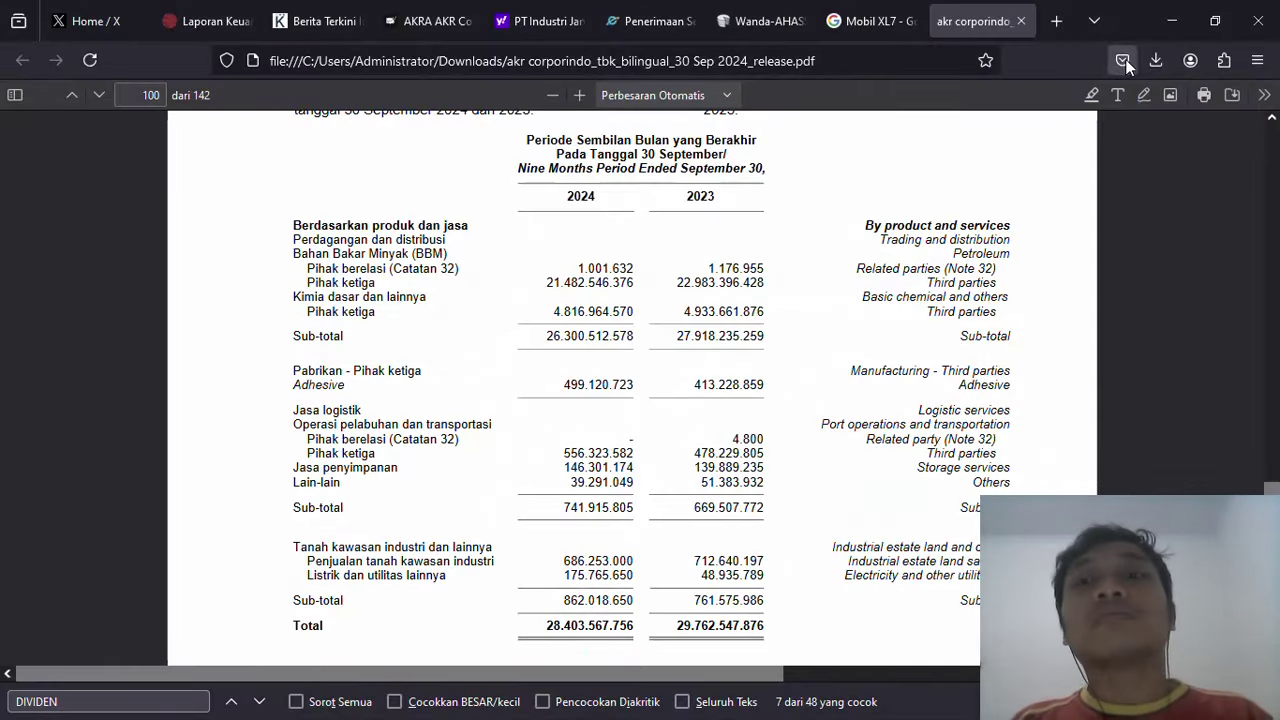
Step: Search the web for "AKRA YAHOO FINANCE" in a new browser tab and view the AKRA.JK quote page on Yahoo Finance
left_click(1057, 22)
type("AKR")
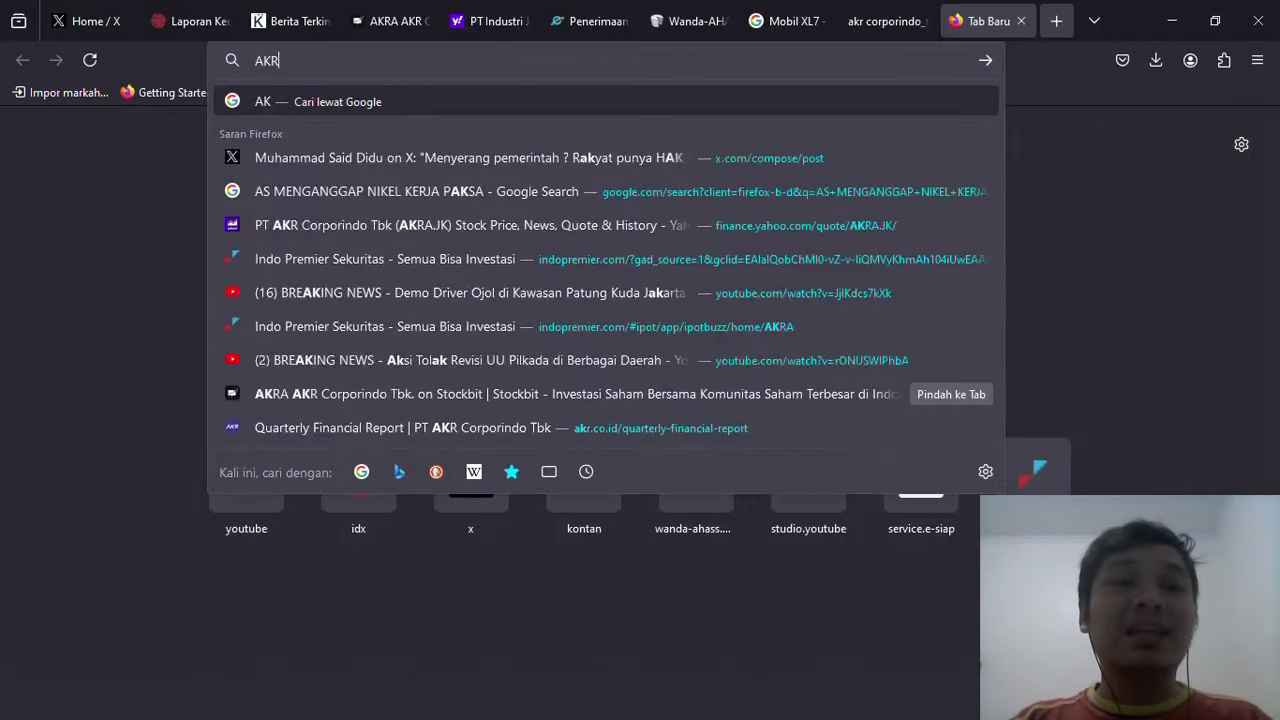
type("A YAHOO ")
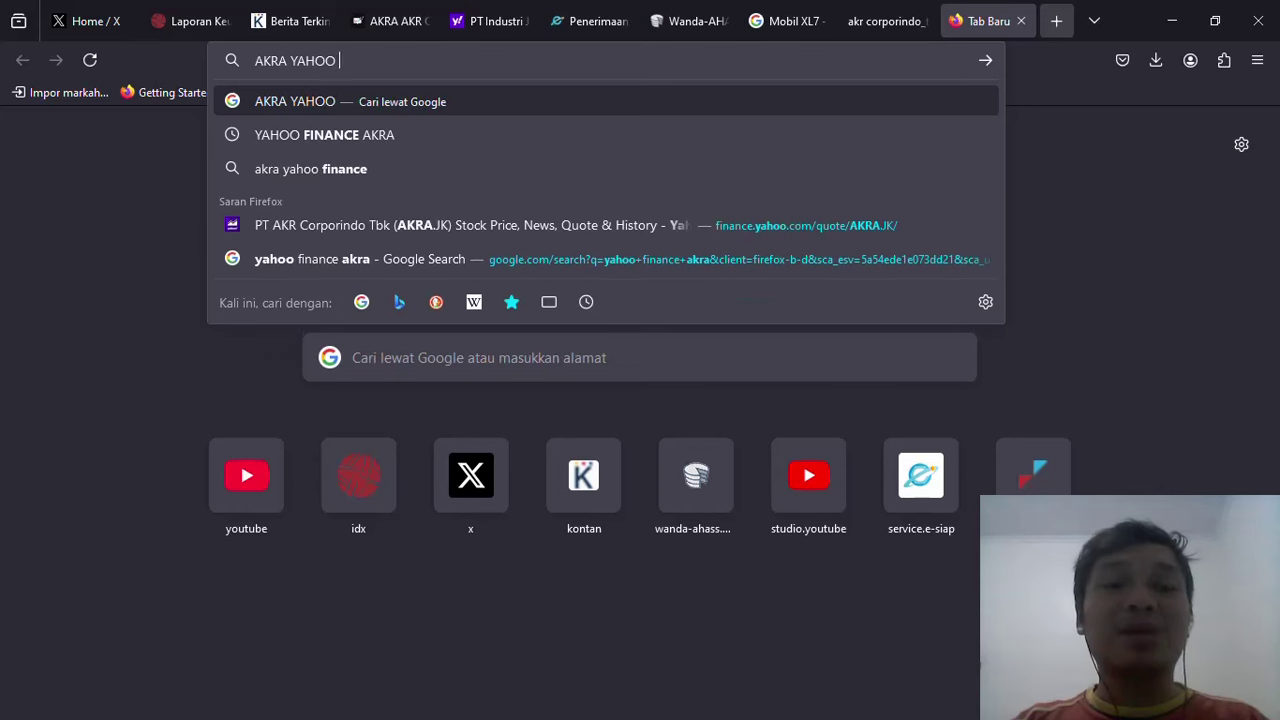
type("FINANCE")
key("Return")
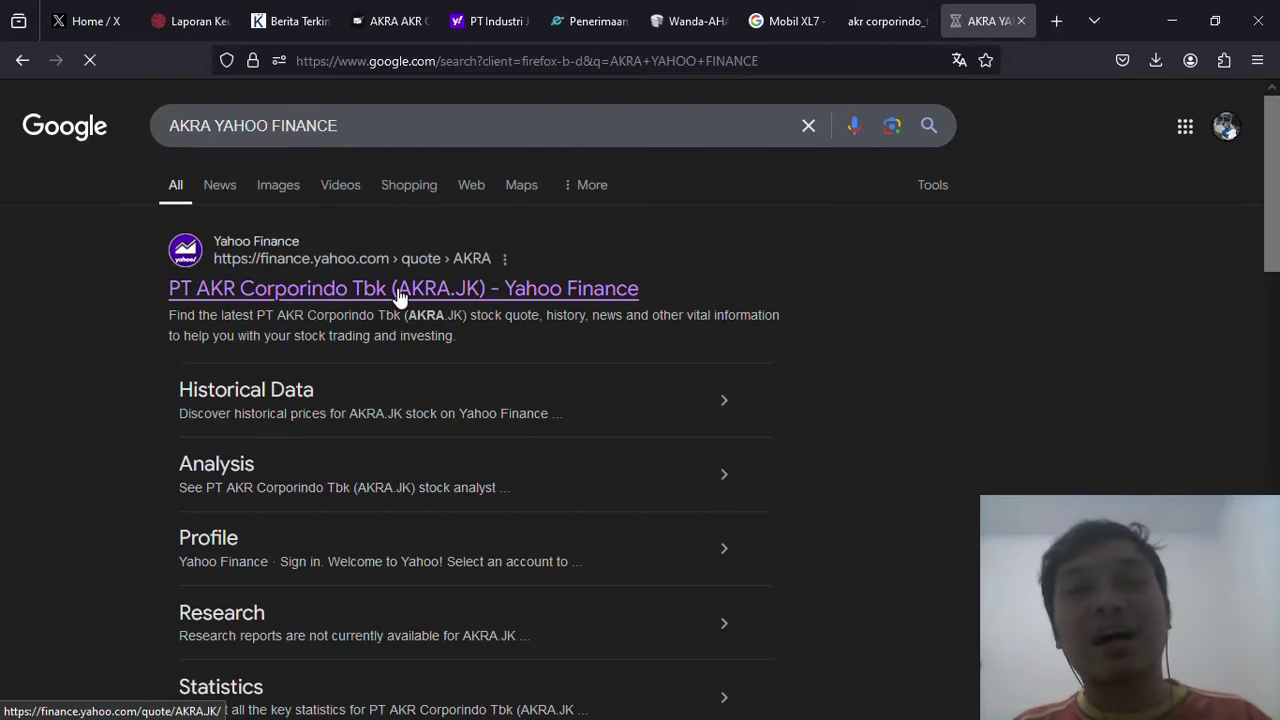
left_click(399, 292)
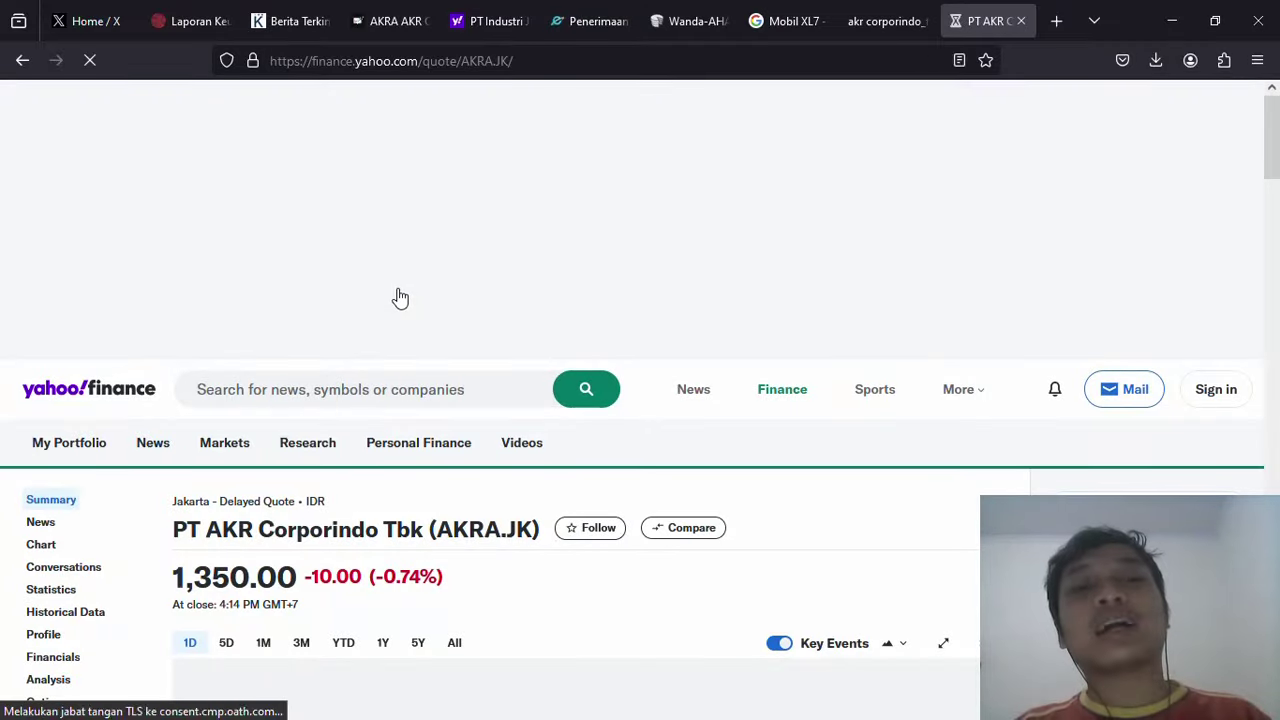
scroll(397, 296, "down", 1)
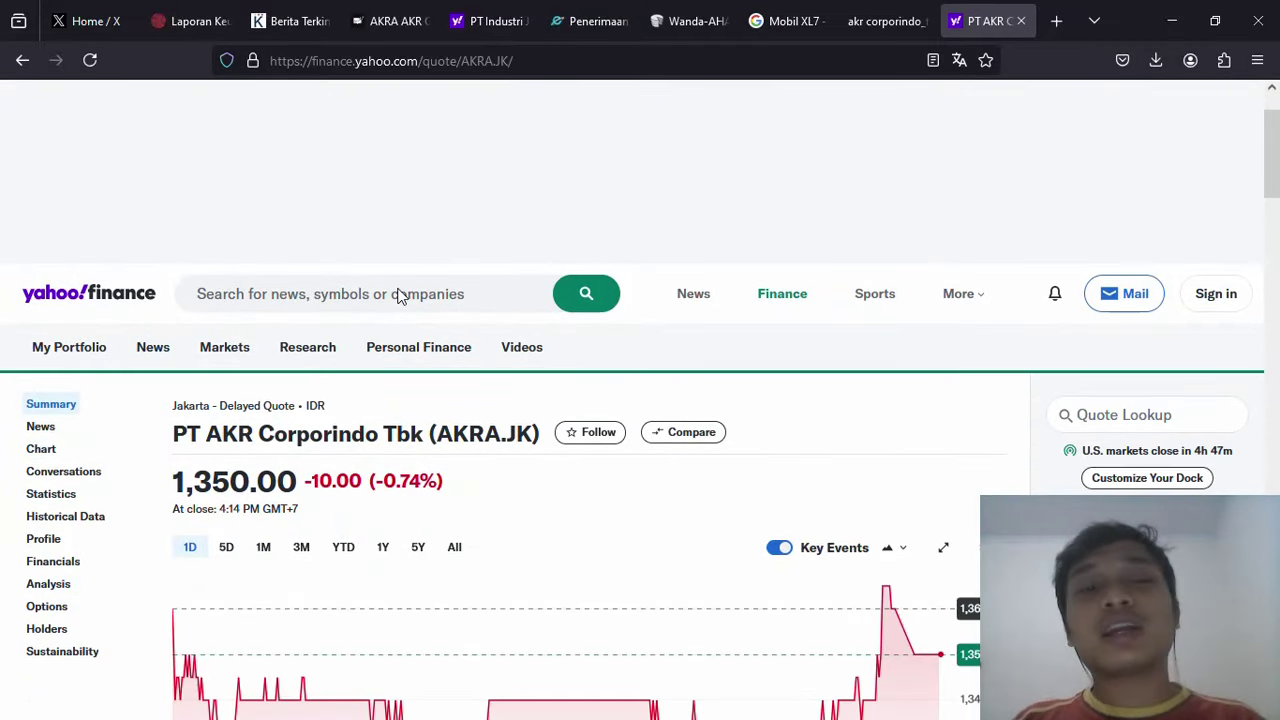
scroll(397, 294, "down", 3)
Step: Switch to the Excel workbook and examine the Q3 2024 column on the AKRA I sheet, ending at the PBV ratio
key("alt+Tab")
key("Down")
key("Down")
key("Down")
key("Down")
key("Down")
key("Down")
key("Down")
key("Down")
key("Down")
key("Down")
key("Down")
key("Down")
key("Down")
key("Down")
key("Down")
key("Down")
key("Down")
key("Down")
key("Down")
key("Down")
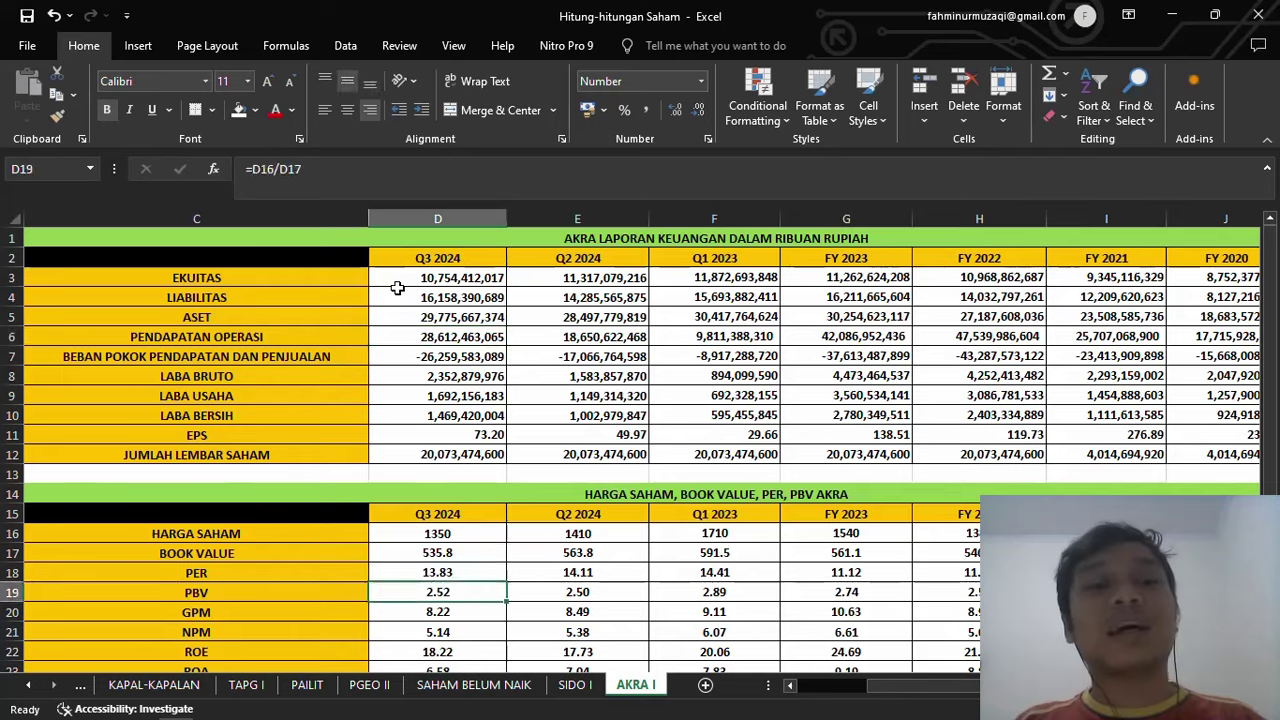
key("Up")
key("Up")
key("Up")
key("Up")
key("Up")
key("Up")
key("Up")
key("Up")
key("Up")
key("Up")
key("Up")
key("Up")
key("Up")
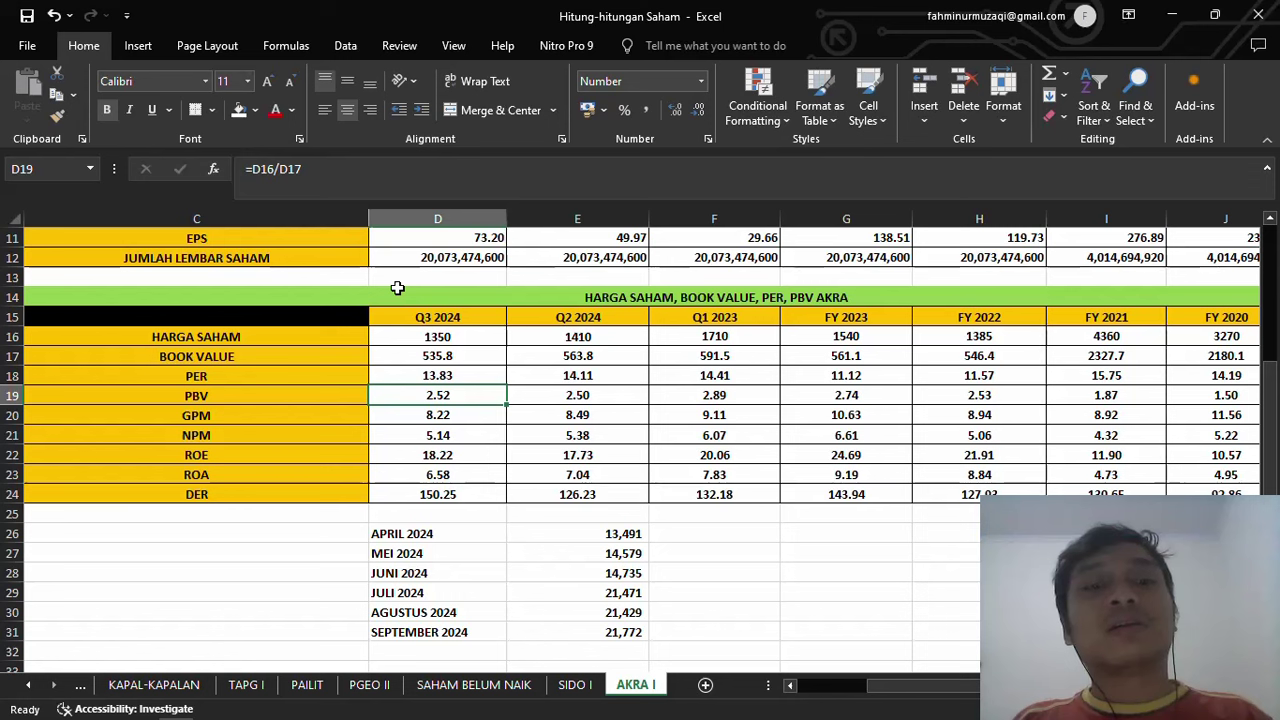
Step: Examine the PER formula, book value and share price for Q3 2024 in the valuation table
key("Up")
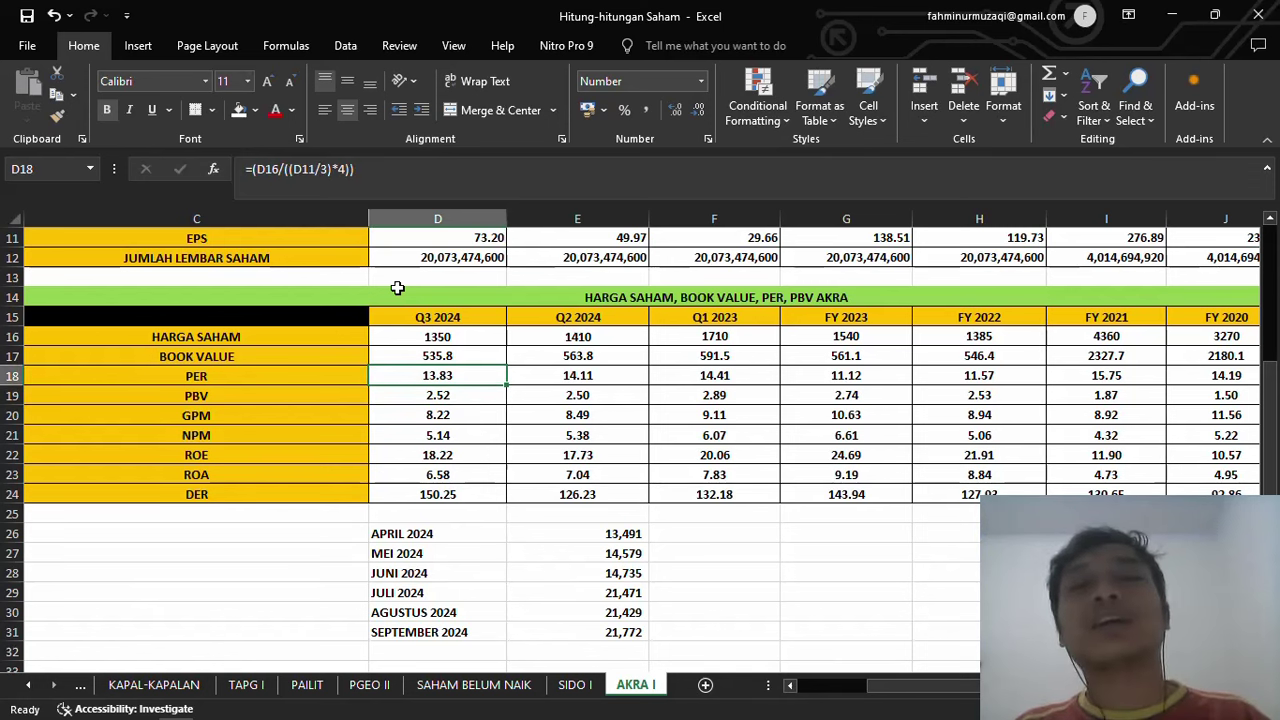
key("Up")
key("Up")
key("Up")
key("Up")
key("Up")
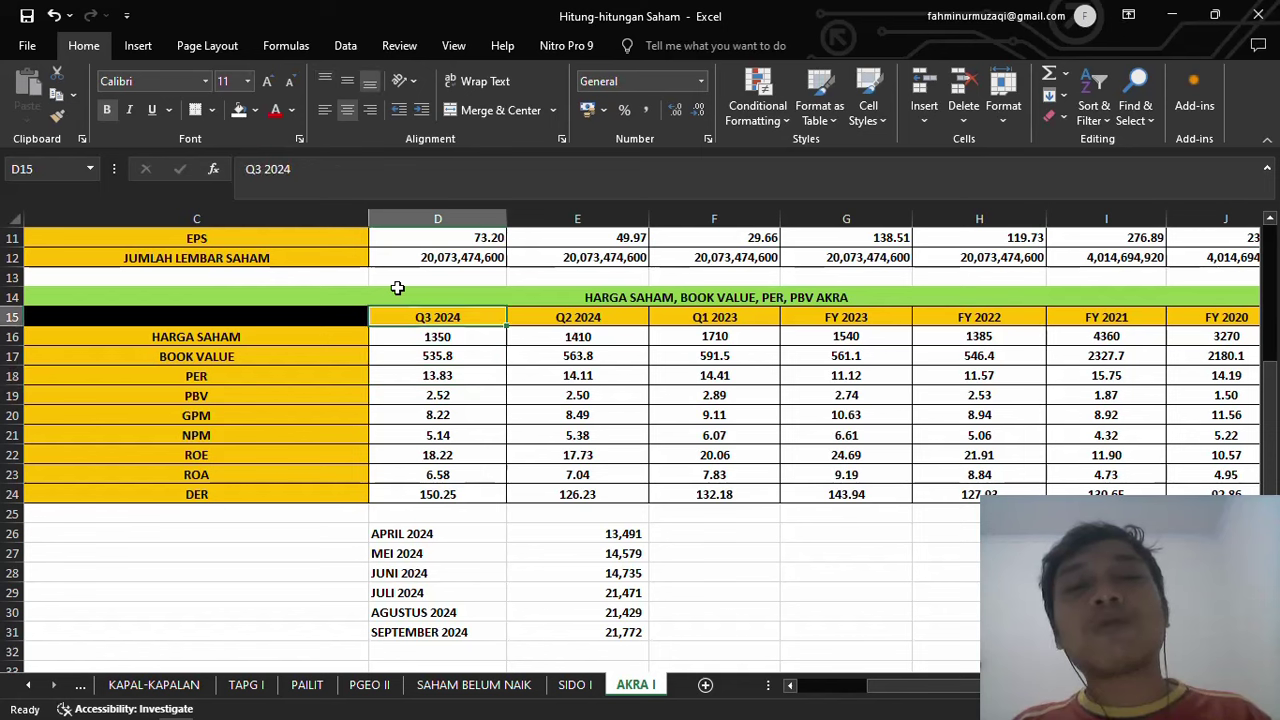
Step: Apply all borders to the merged "HARGA SAHAM, BOOK VALUE, PER, PBV AKRA" title row and check both ends of the table
key("Down")
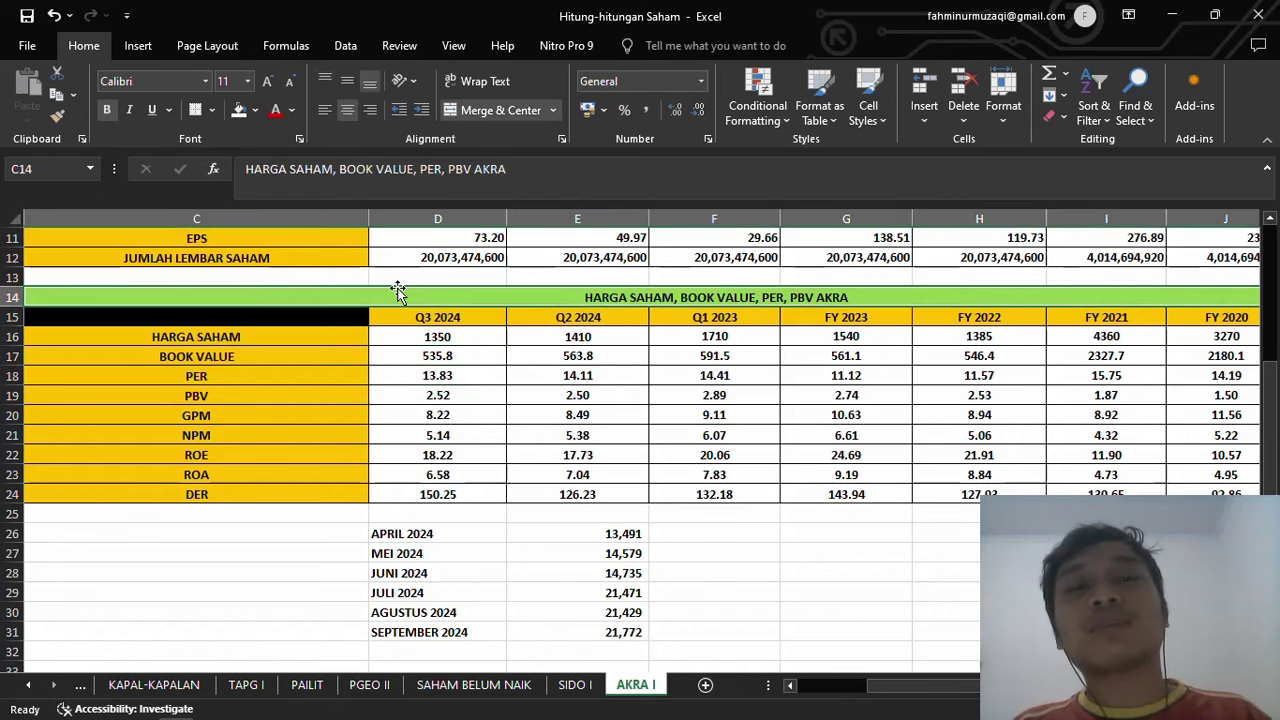
left_click(211, 117)
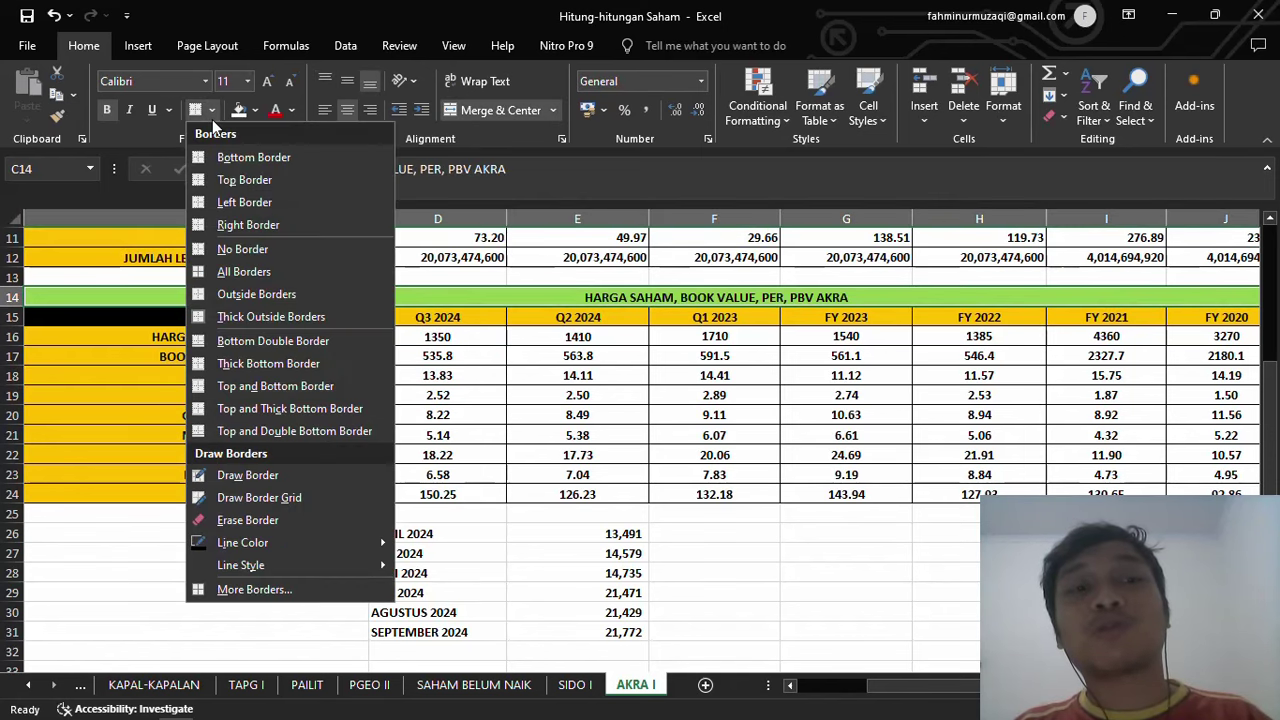
left_click(247, 270)
scroll(247, 270, "right", 1)
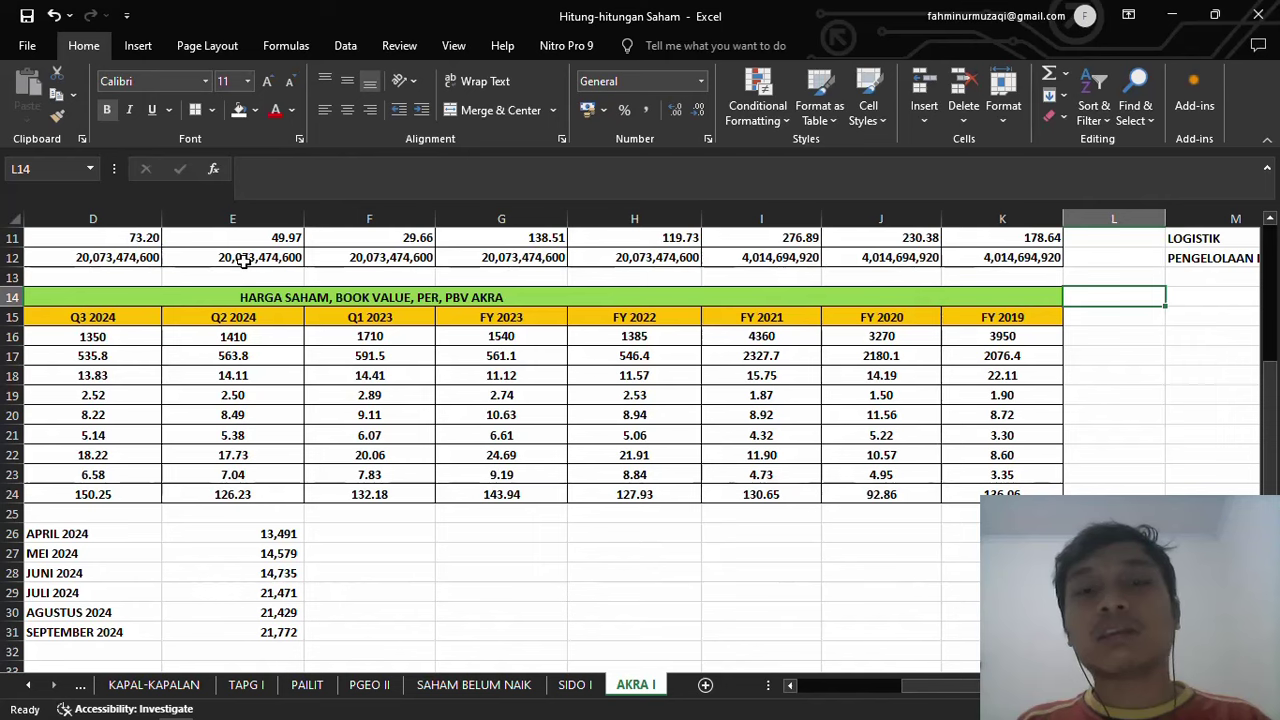
scroll(243, 260, "left", 1)
scroll(243, 260, "right", 1)
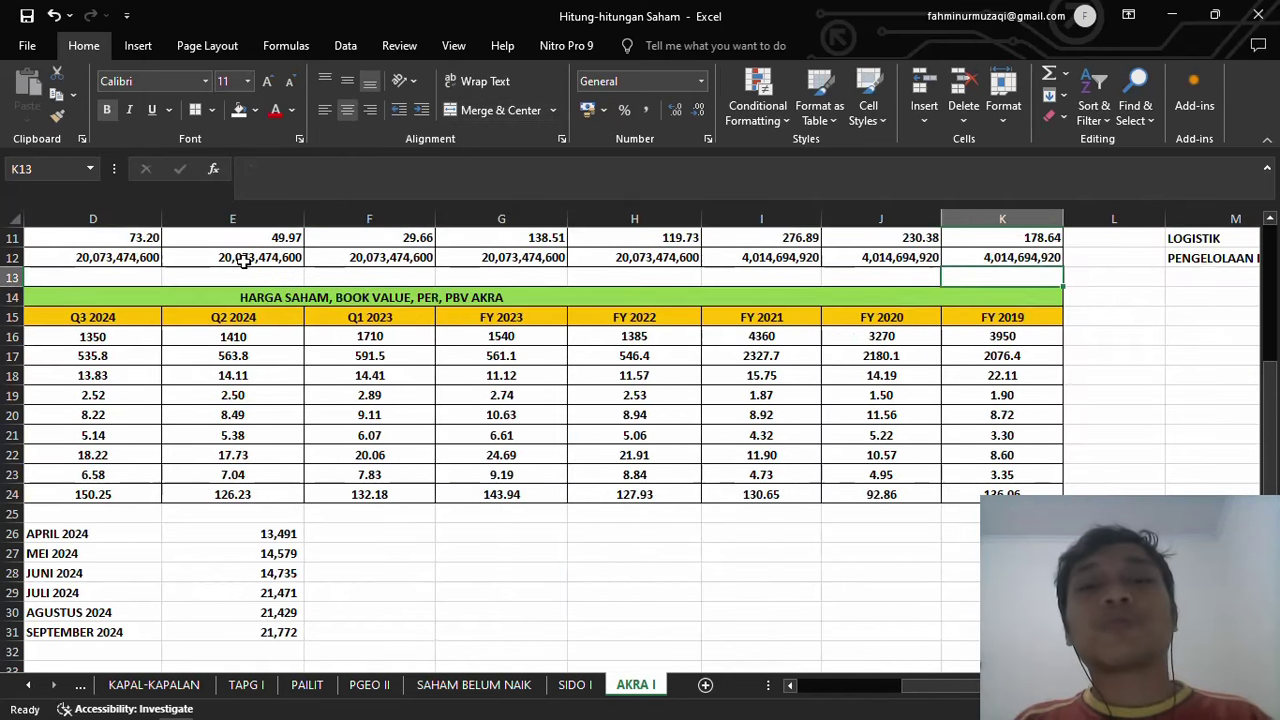
key("ctrl+Home")
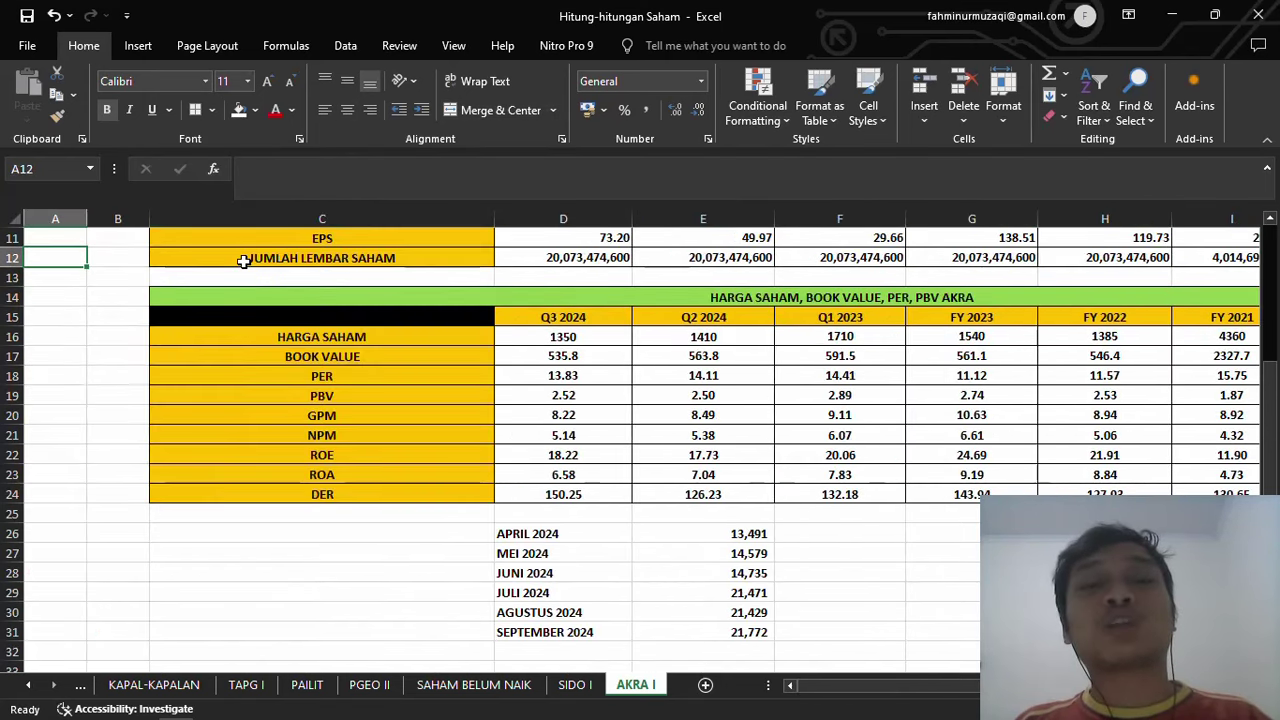
key("ctrl+Home")
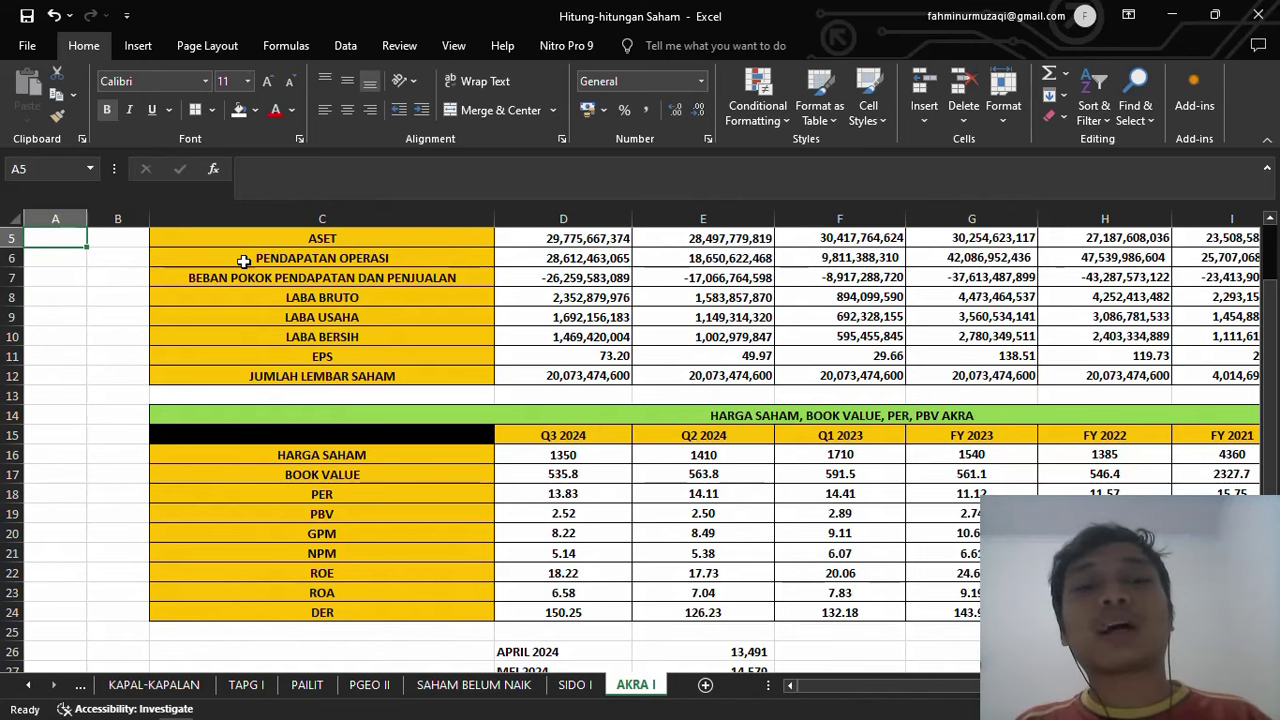
Step: Switch to the browser to view the AKRA.JK quote, and bring up the 30 Sep 2024 AKR Corporindo report
key("alt+Tab")
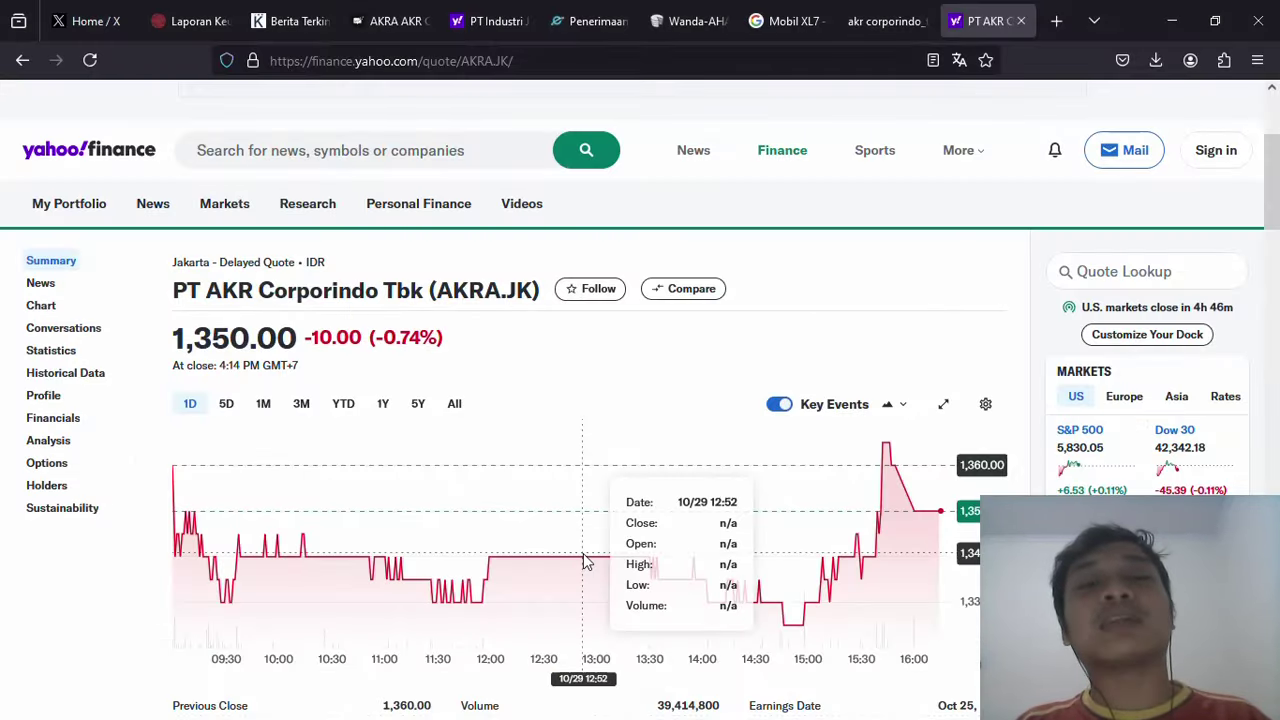
key("alt+Tab")
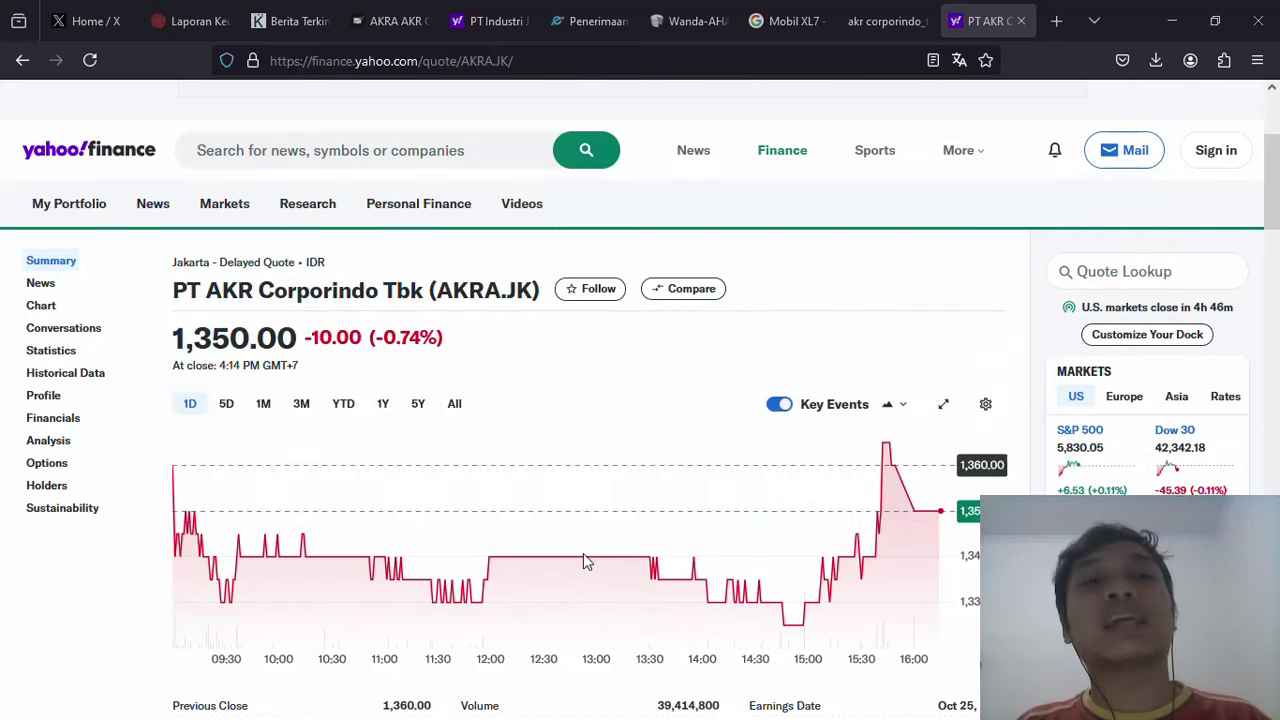
key("Escape")
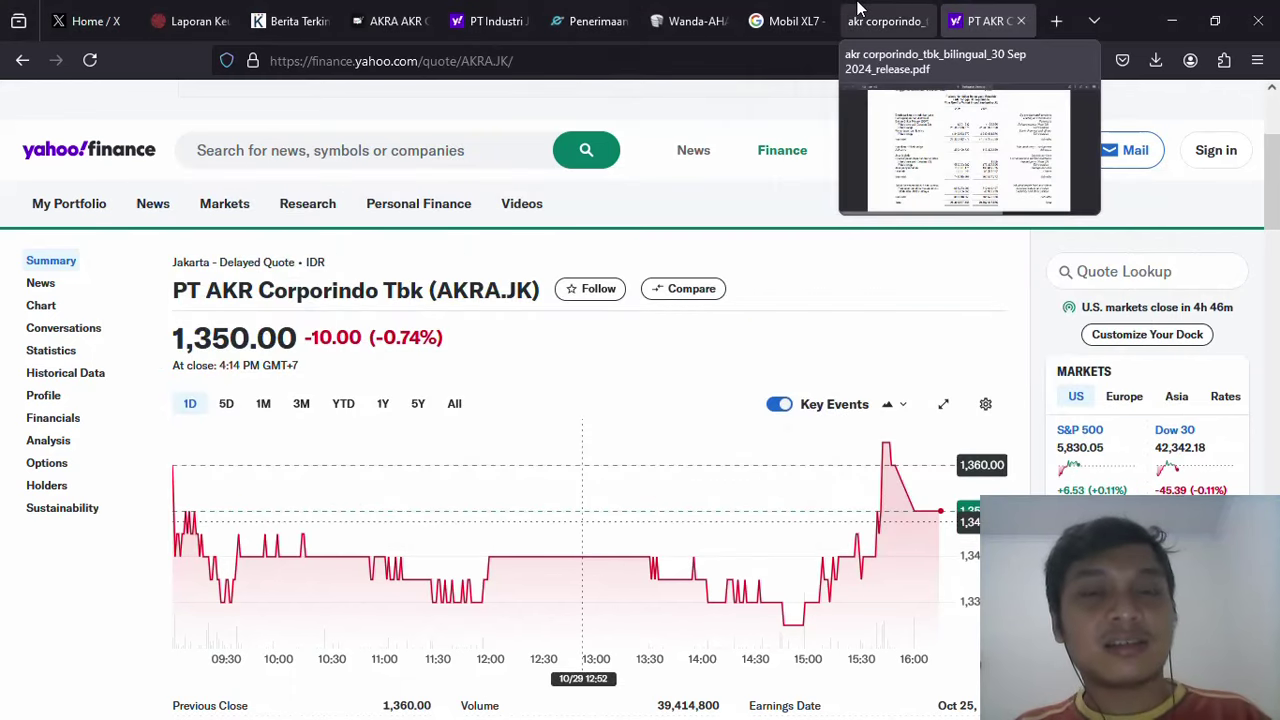
left_click(858, 8)
Step: Switch to the Excel workbook and compare the NPM row across all periods from Q3 2024 to FY 2019
key("alt+Tab")
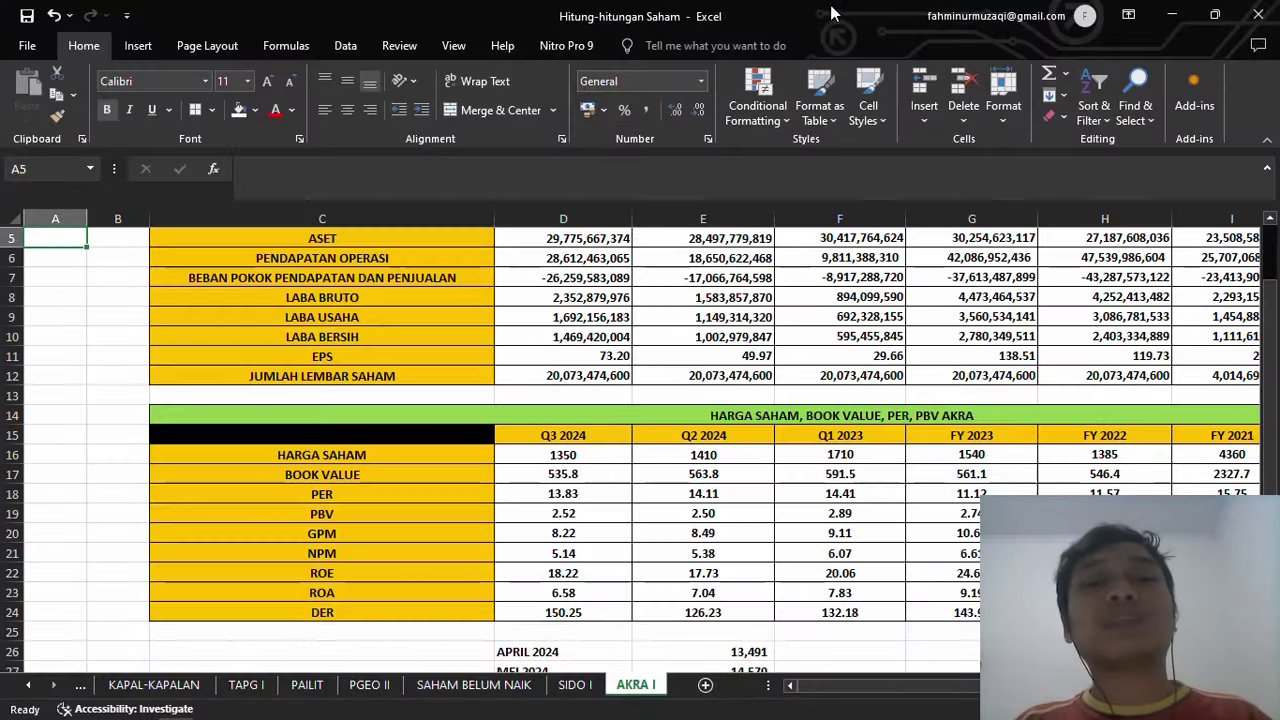
left_click(613, 540)
key("Down")
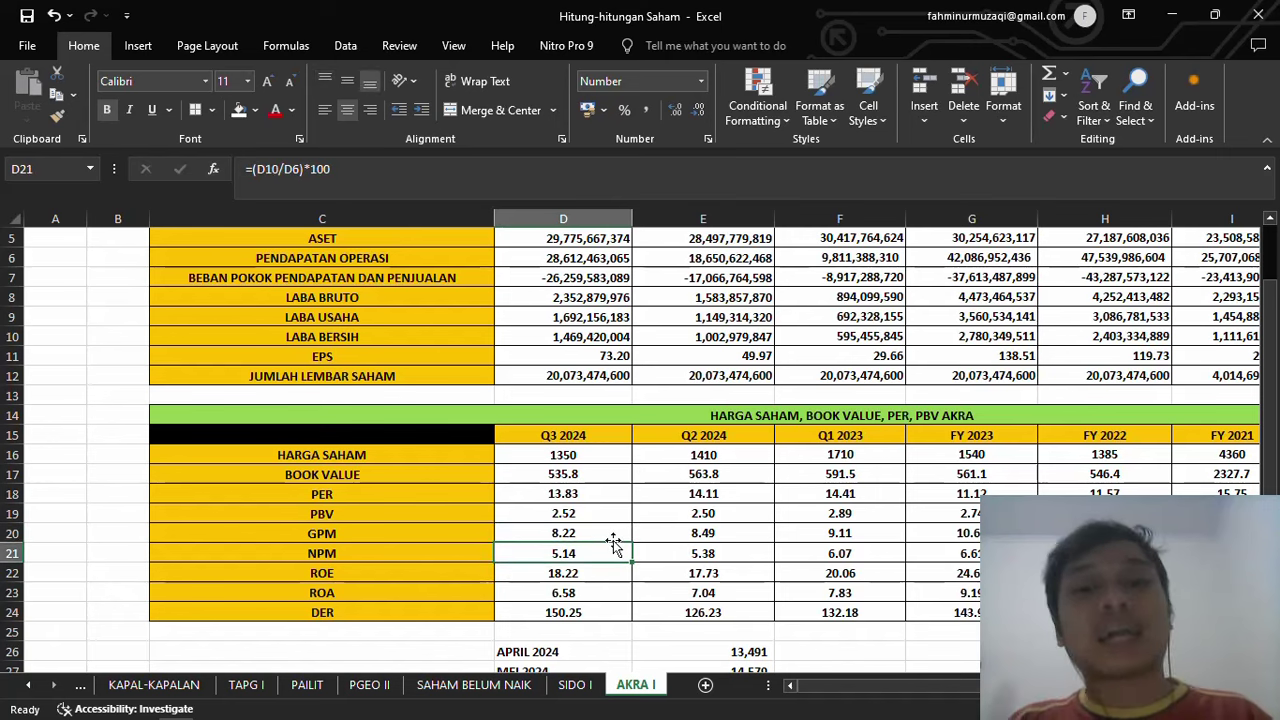
key("Right")
key("Right")
key("Right")
key("Right")
key("Right")
key("Right")
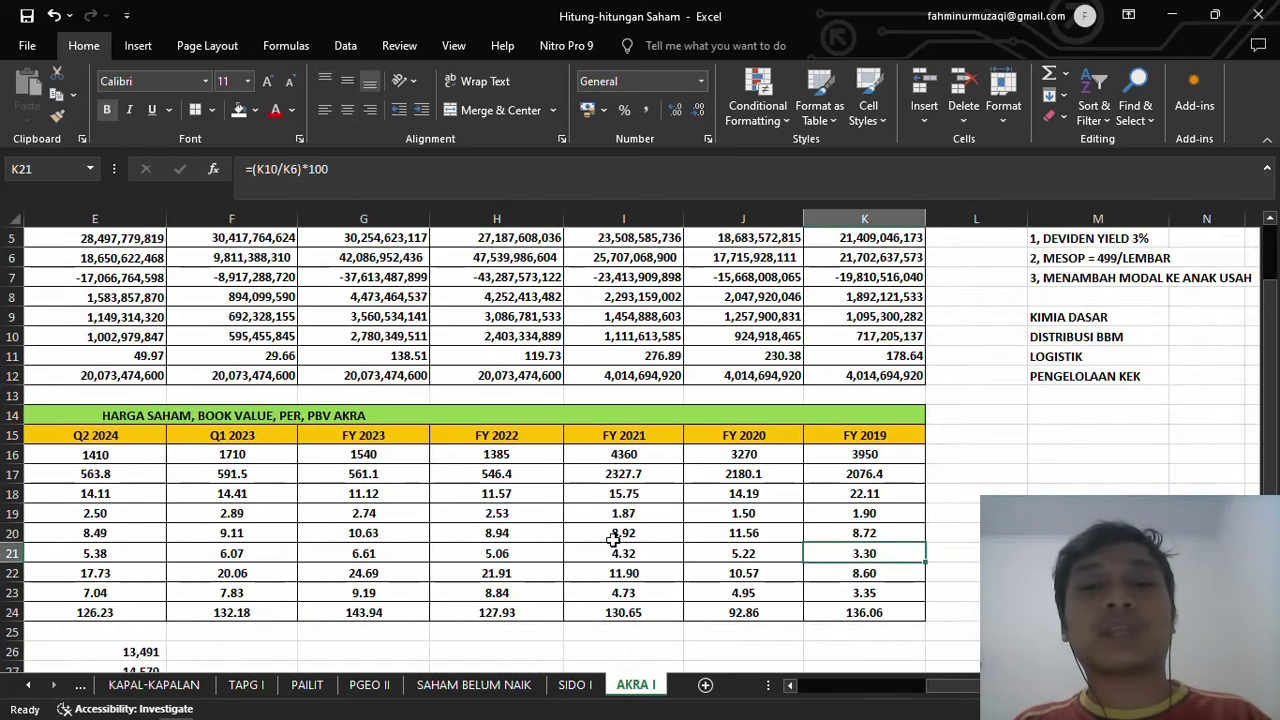
key("Left")
key("Left")
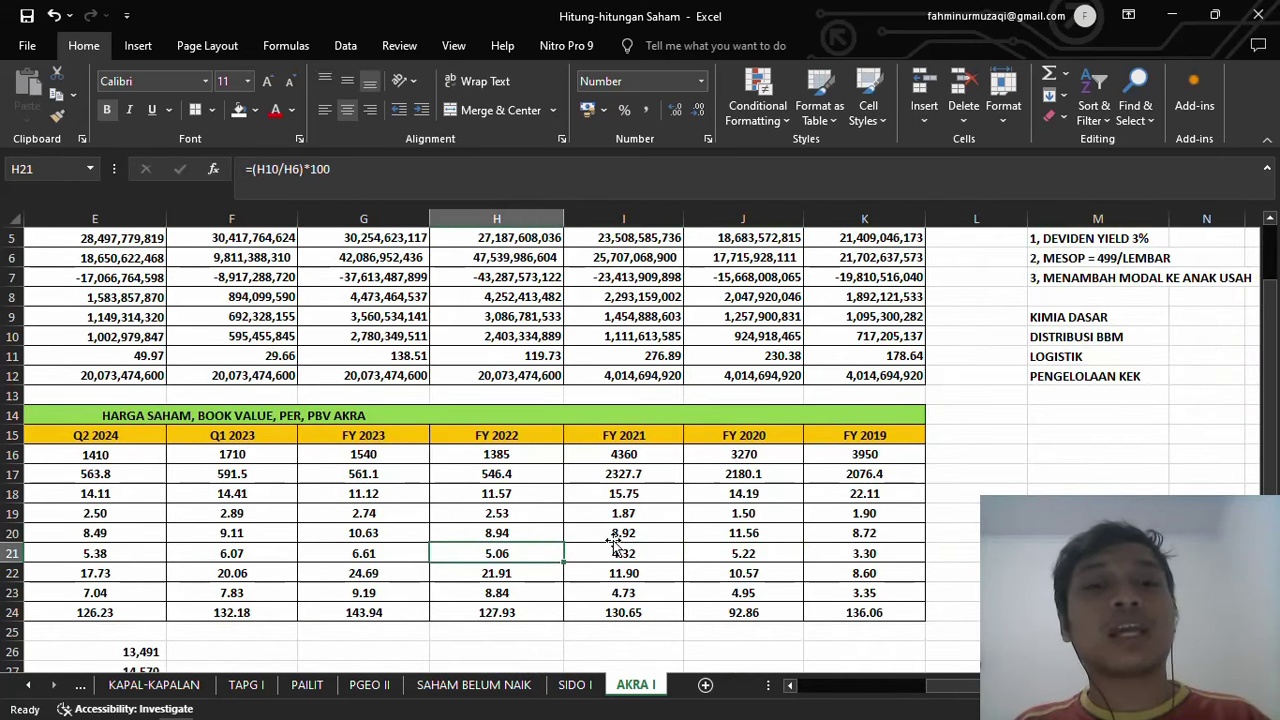
key("Left")
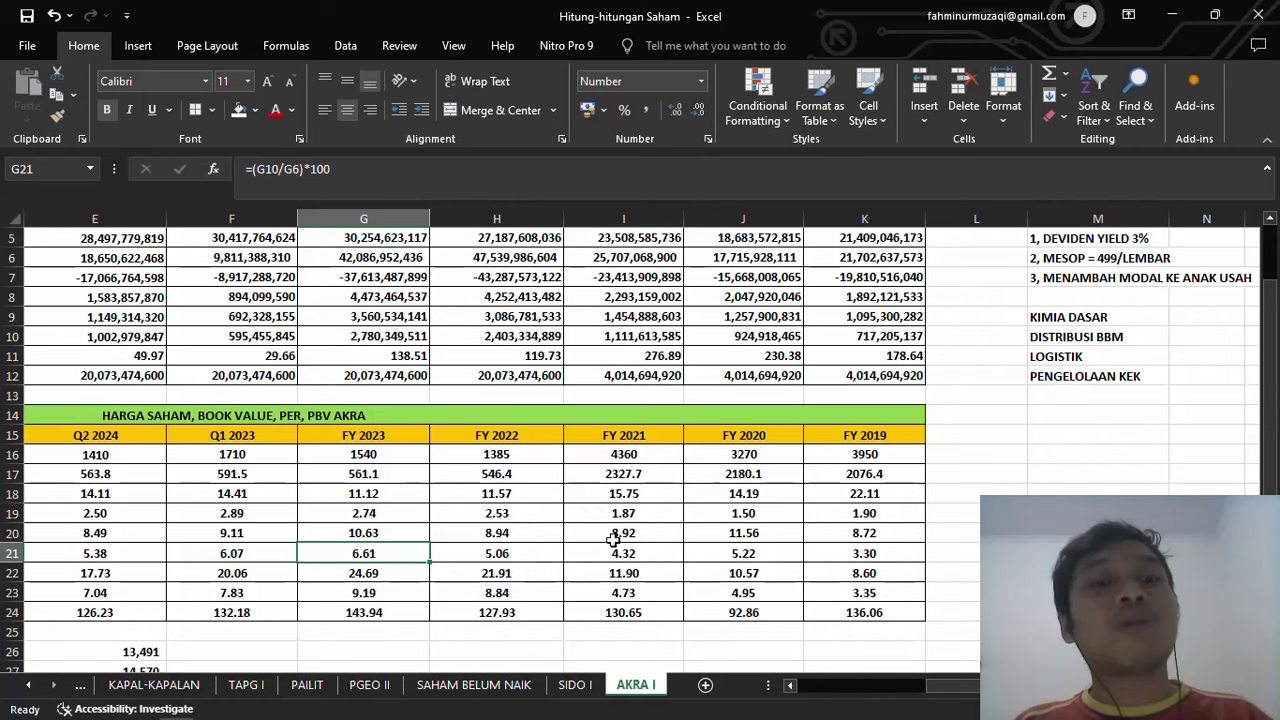
key("Left")
key("Left")
key("Left")
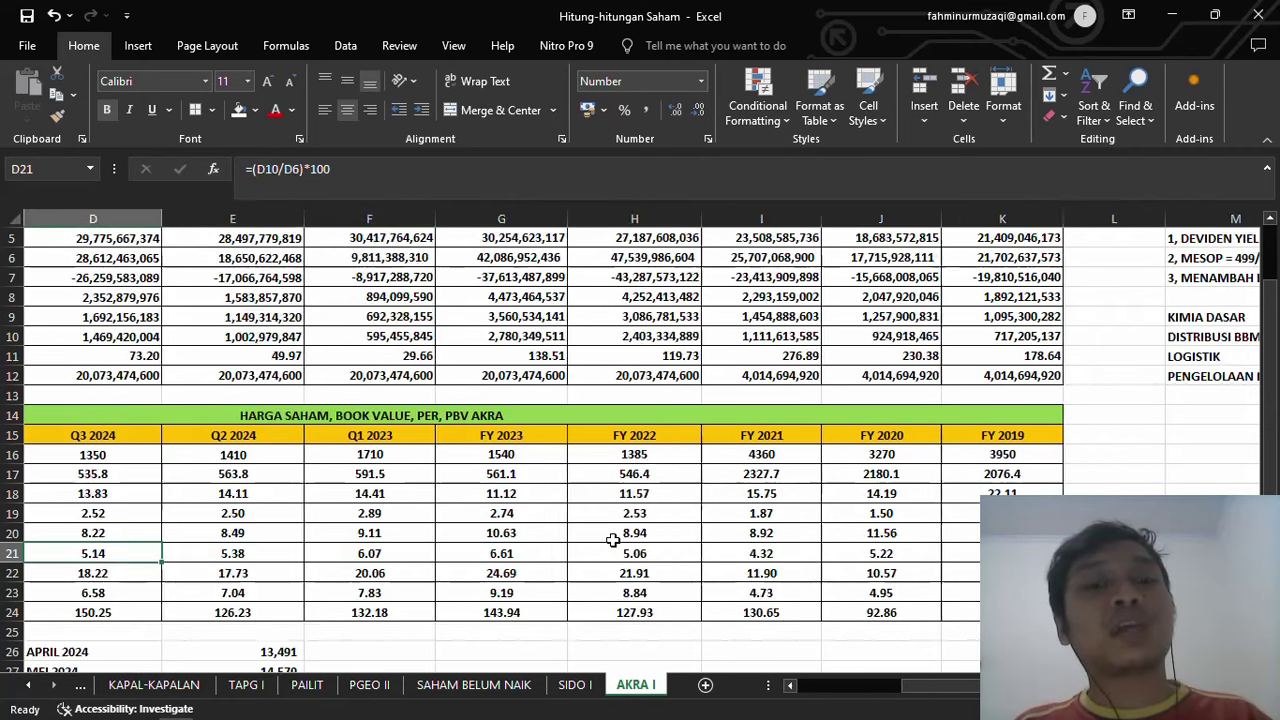
key("Right")
key("Right")
Step: Switch to the browser report and highlight the petroleum and basic chemical revenue lines in the products and services table
key("alt+Tab")
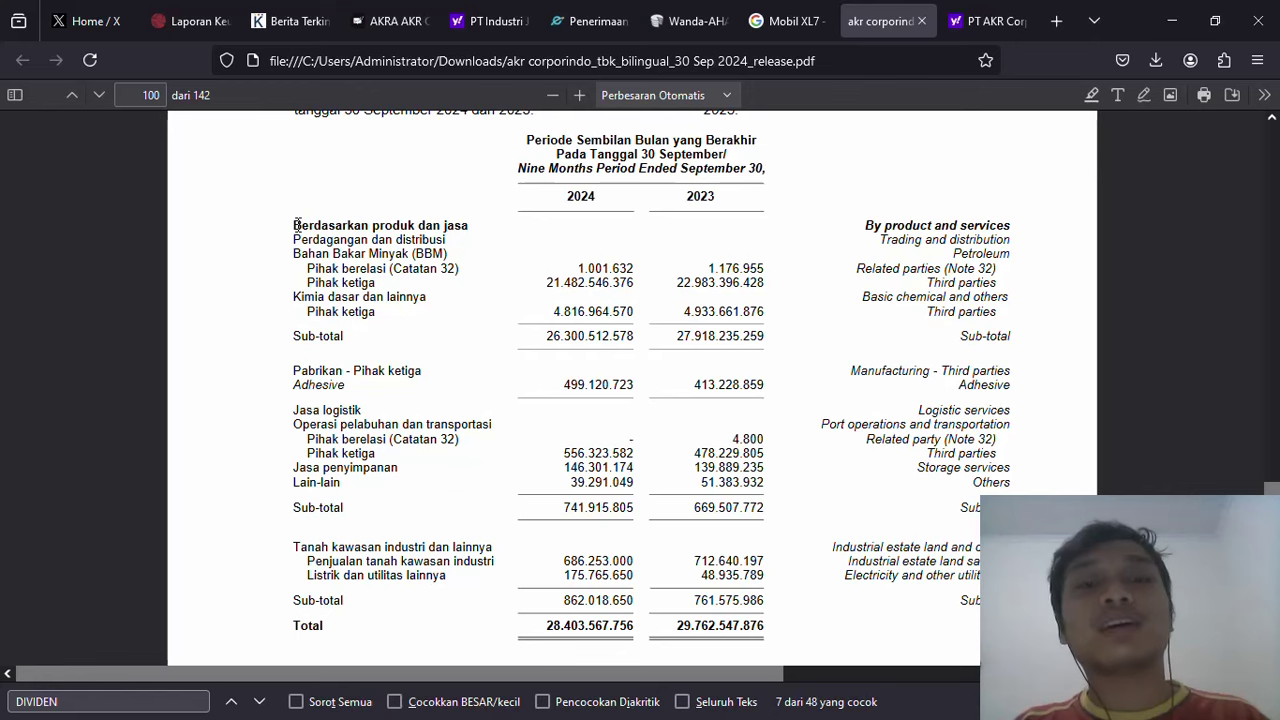
left_click_drag(296, 225, 790, 340)
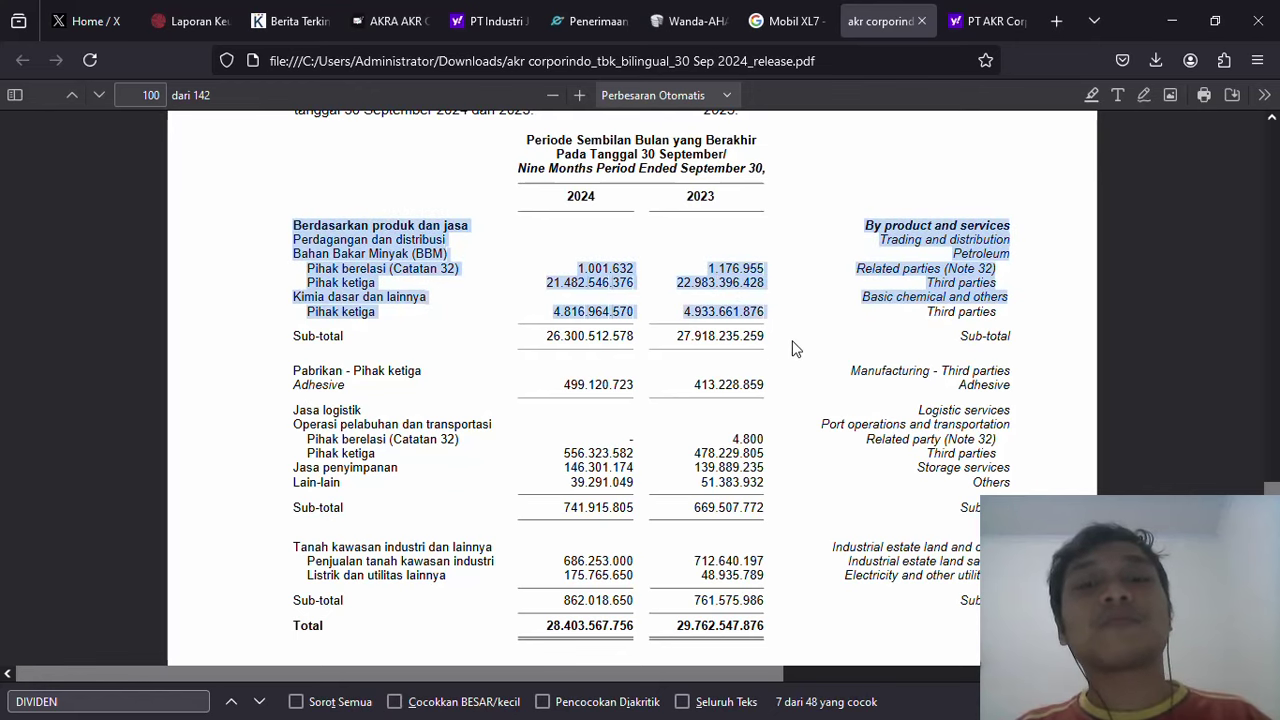
Step: Switch to the Excel workbook and inspect the Q3 2024 NPM, GPM and PBV cells
key("alt+Tab")
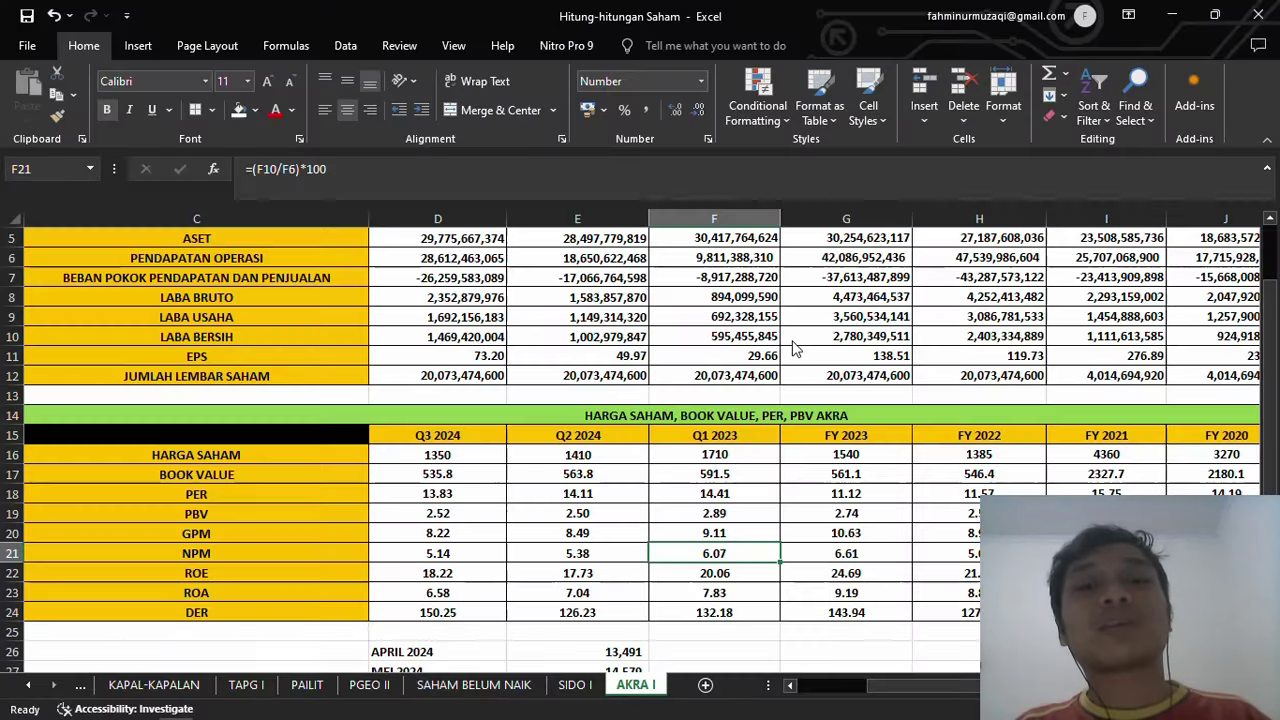
left_click(460, 554)
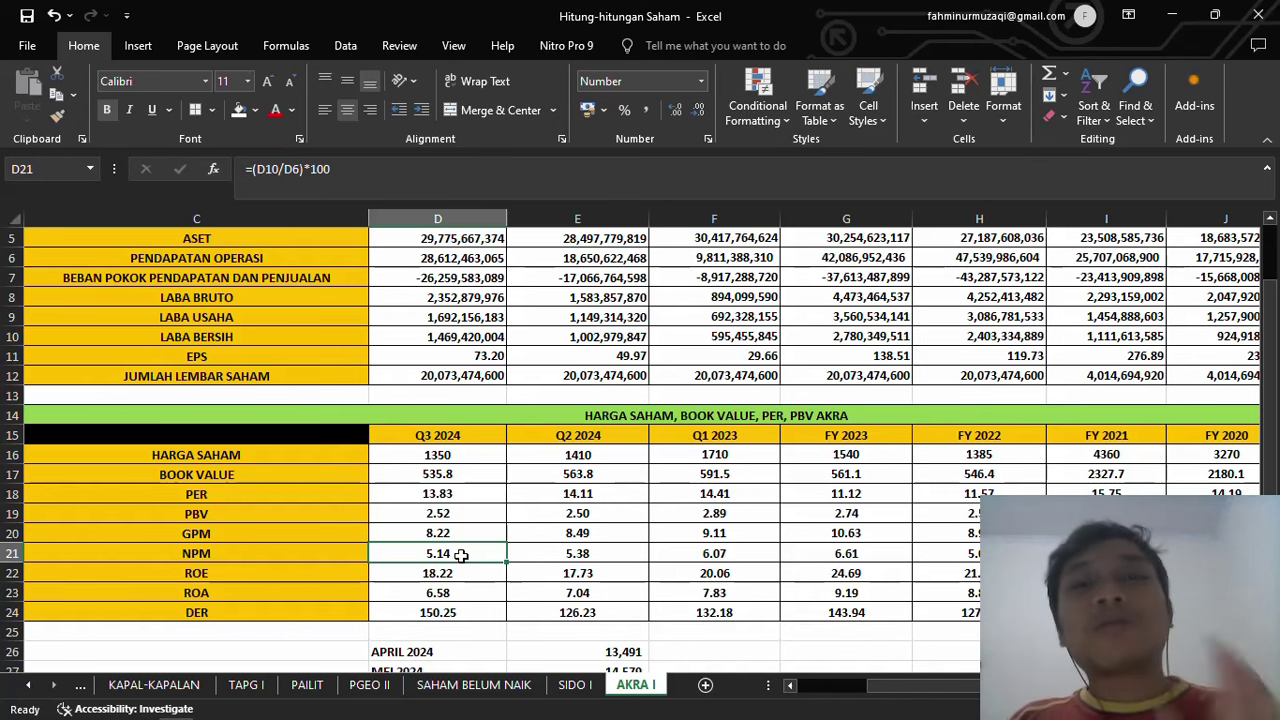
key("Up")
key("Up")
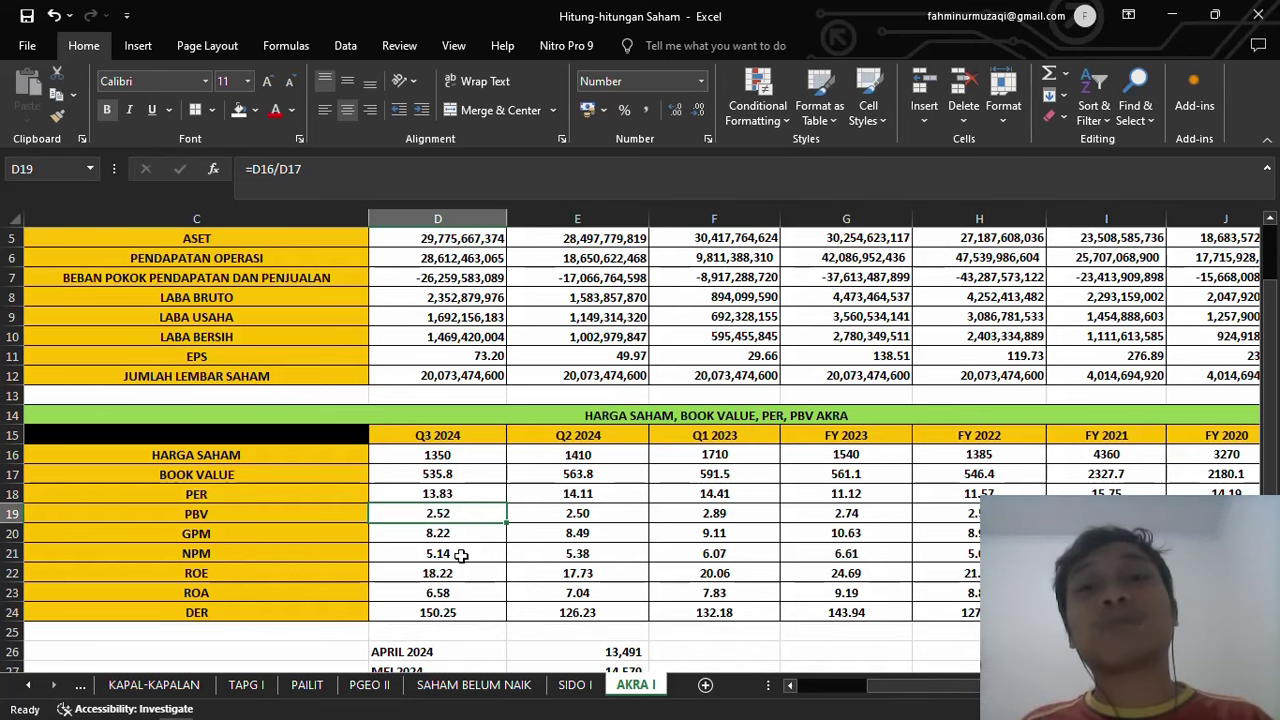
Step: Switch to the browser report and review the segment revenue table down to its 2024 and 2023 totals
key("alt+Tab")
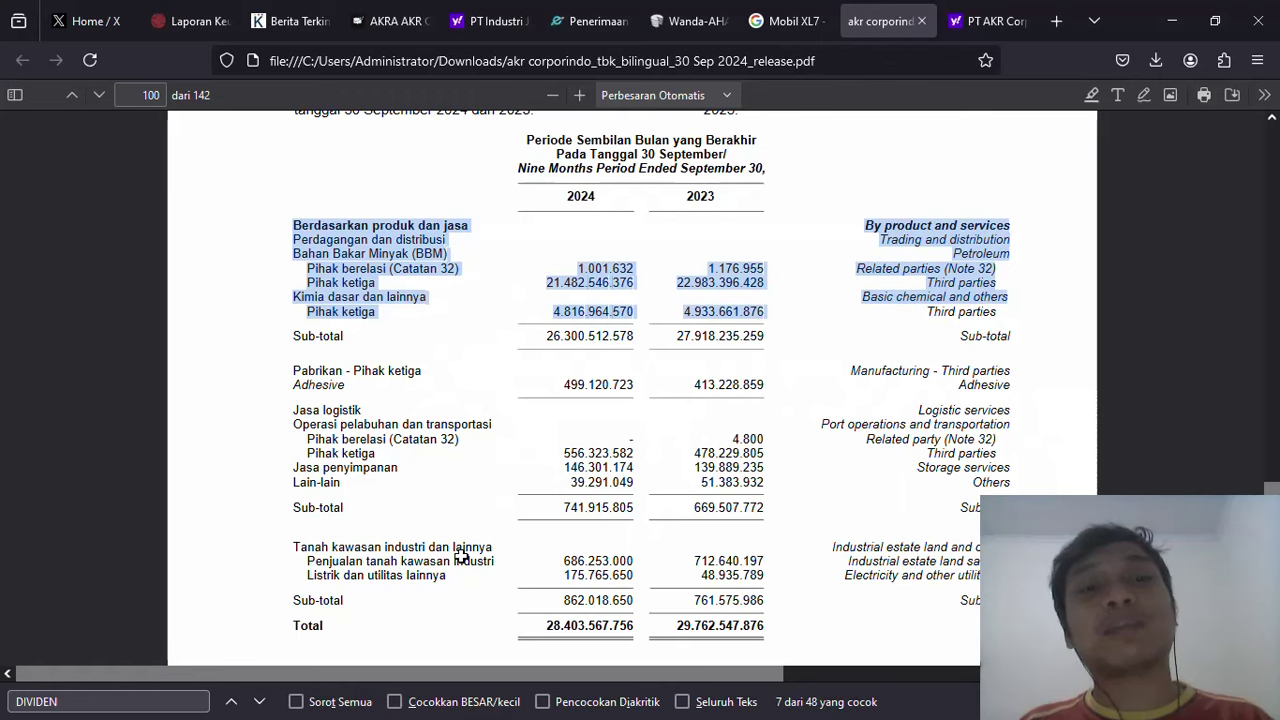
scroll(462, 557, "down", 1)
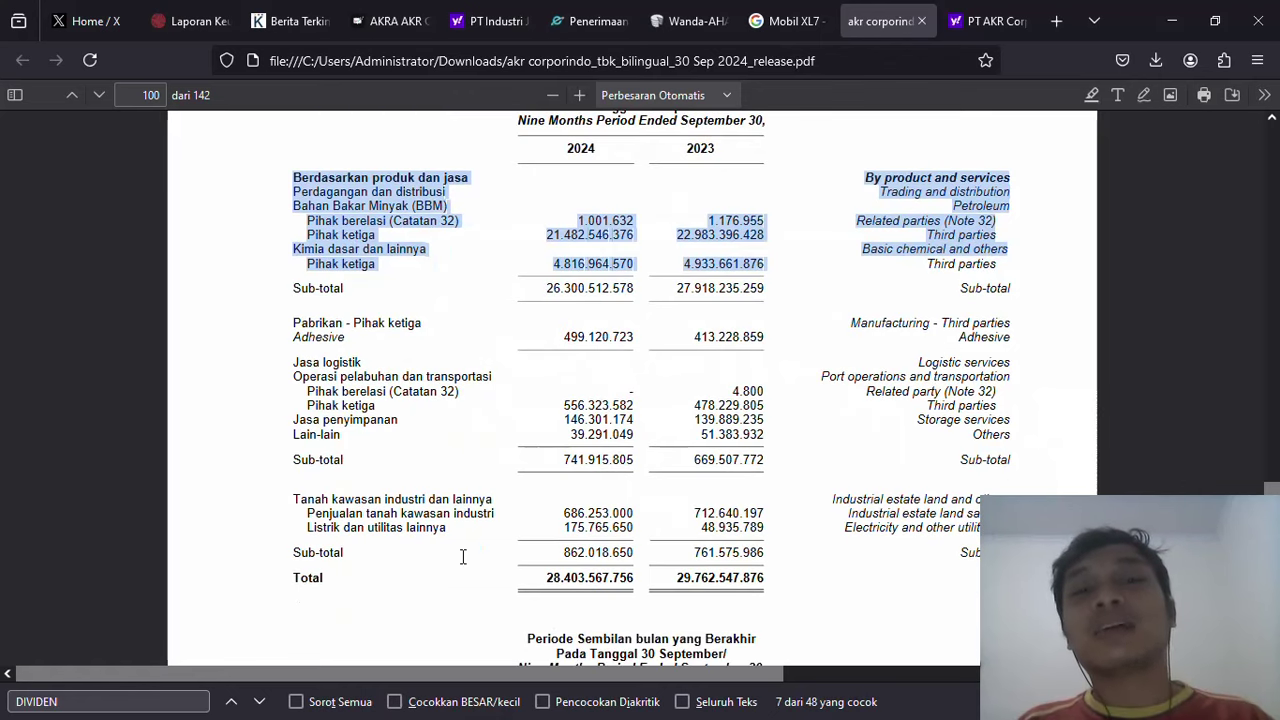
key("alt+Tab")
key("alt+Tab")
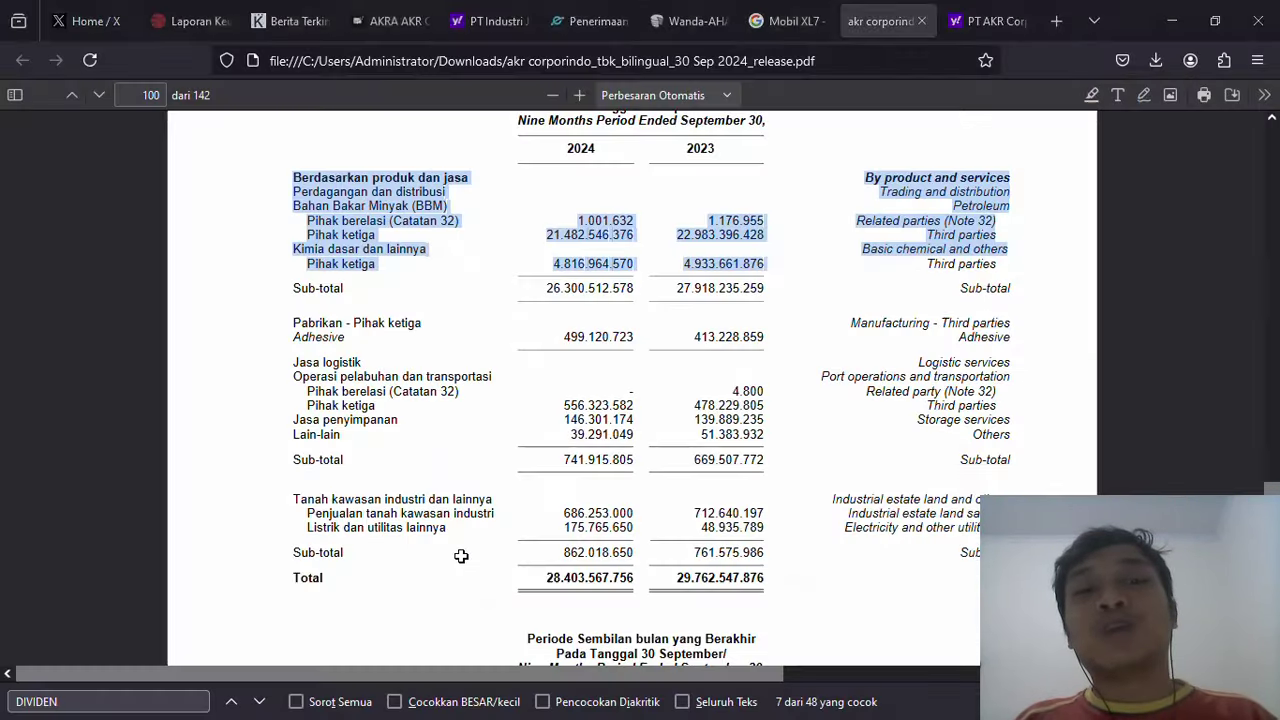
Step: Highlight the industrial estate land, land sales and electricity and utilities lines in the report's segment revenue table
double_click(381, 500)
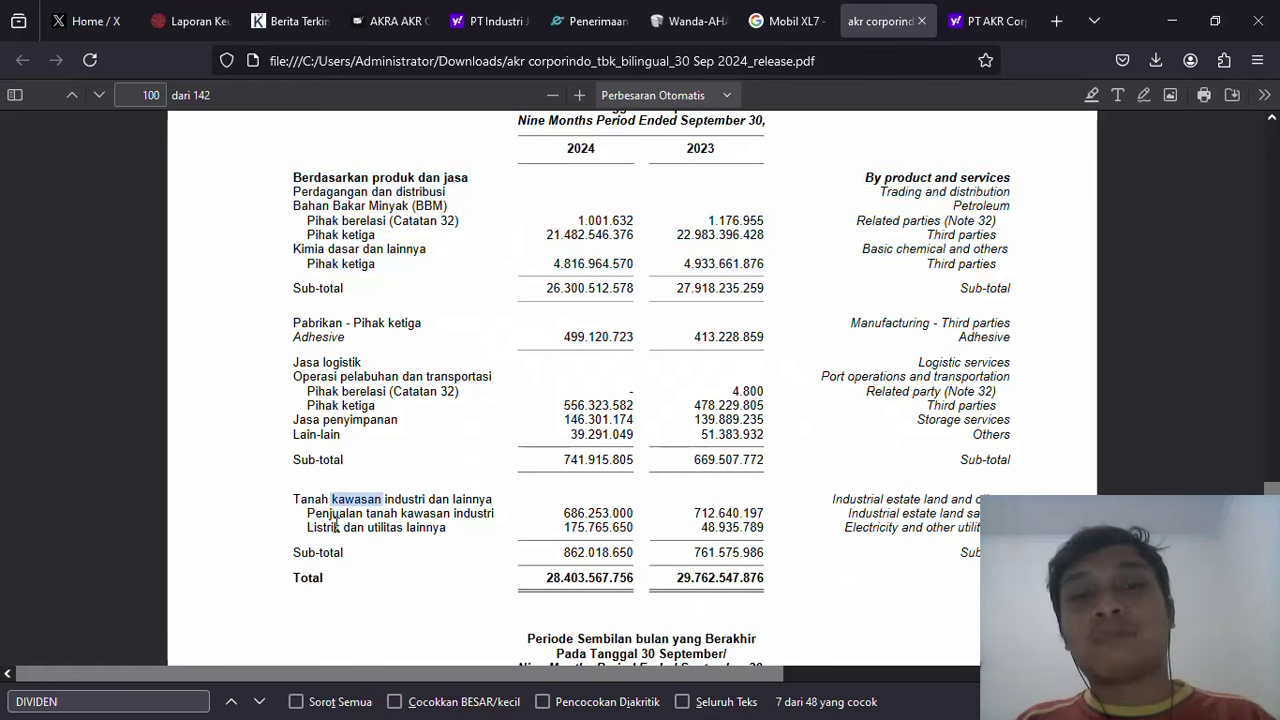
left_click_drag(333, 519, 406, 521)
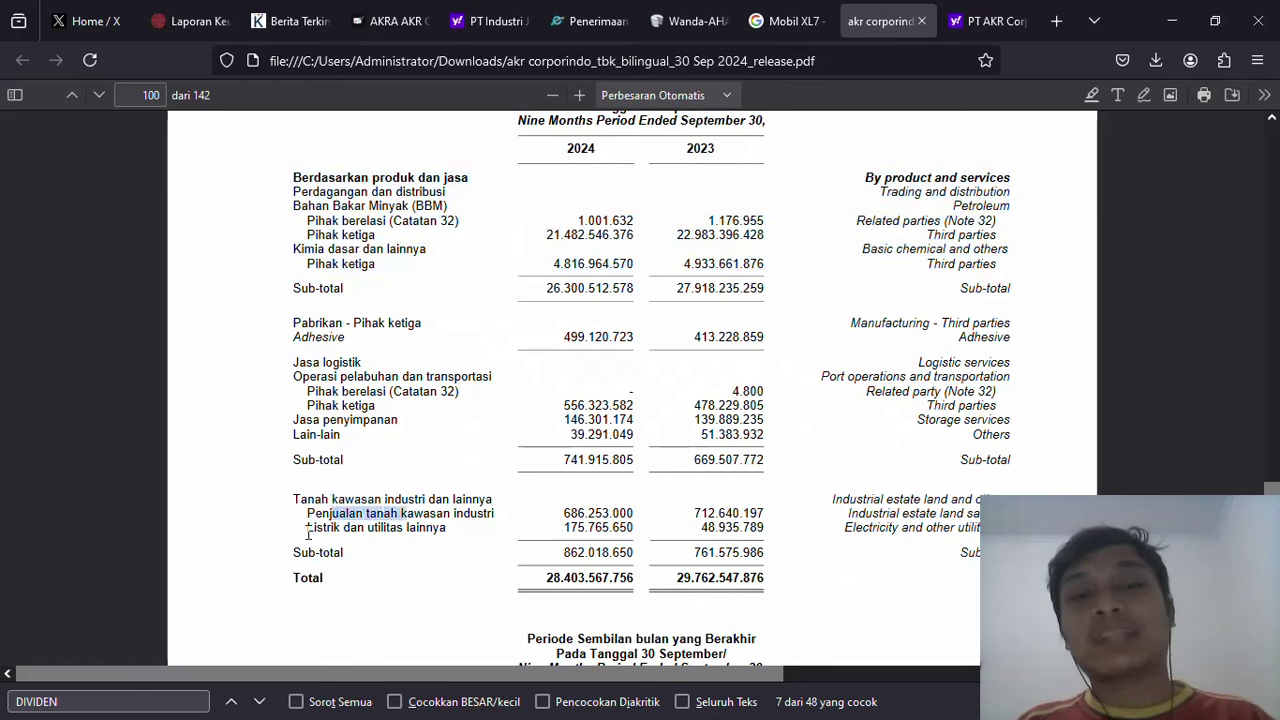
left_click_drag(309, 533, 450, 533)
left_click(448, 533)
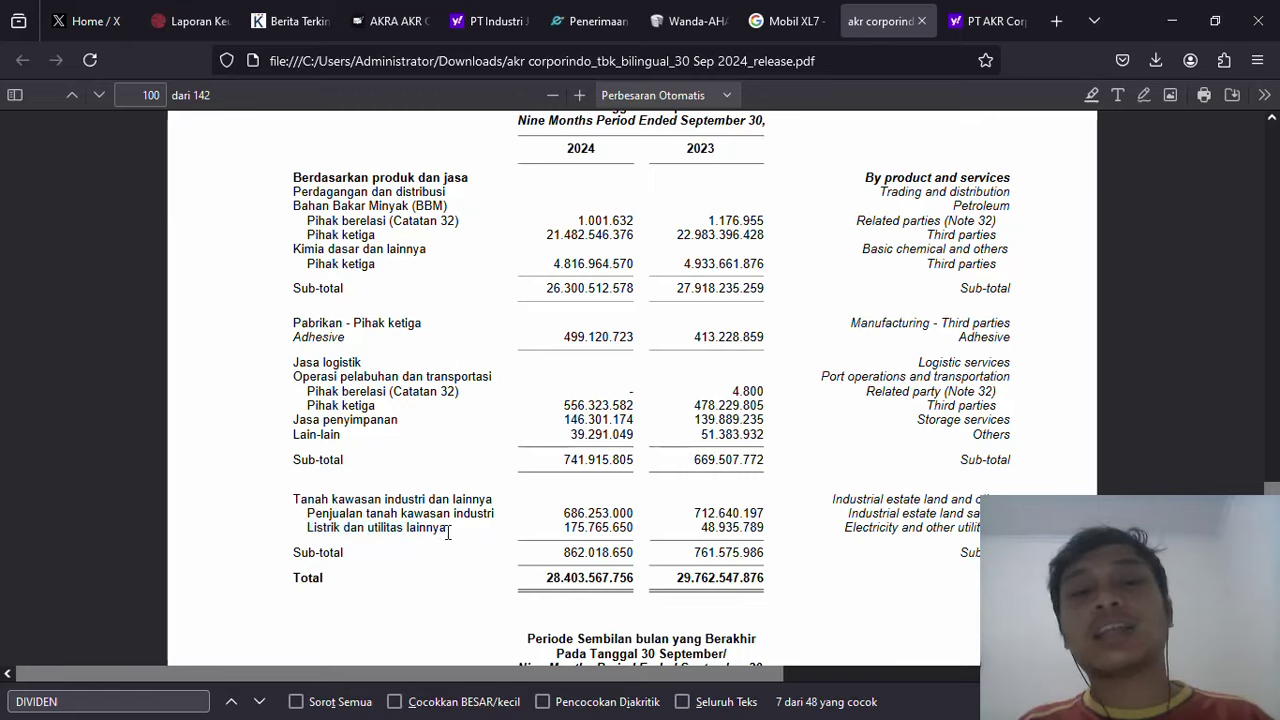
Step: Switch to the Excel workbook and compare the NPM row from Q3 2024 back through the annual periods
key("alt+Tab")
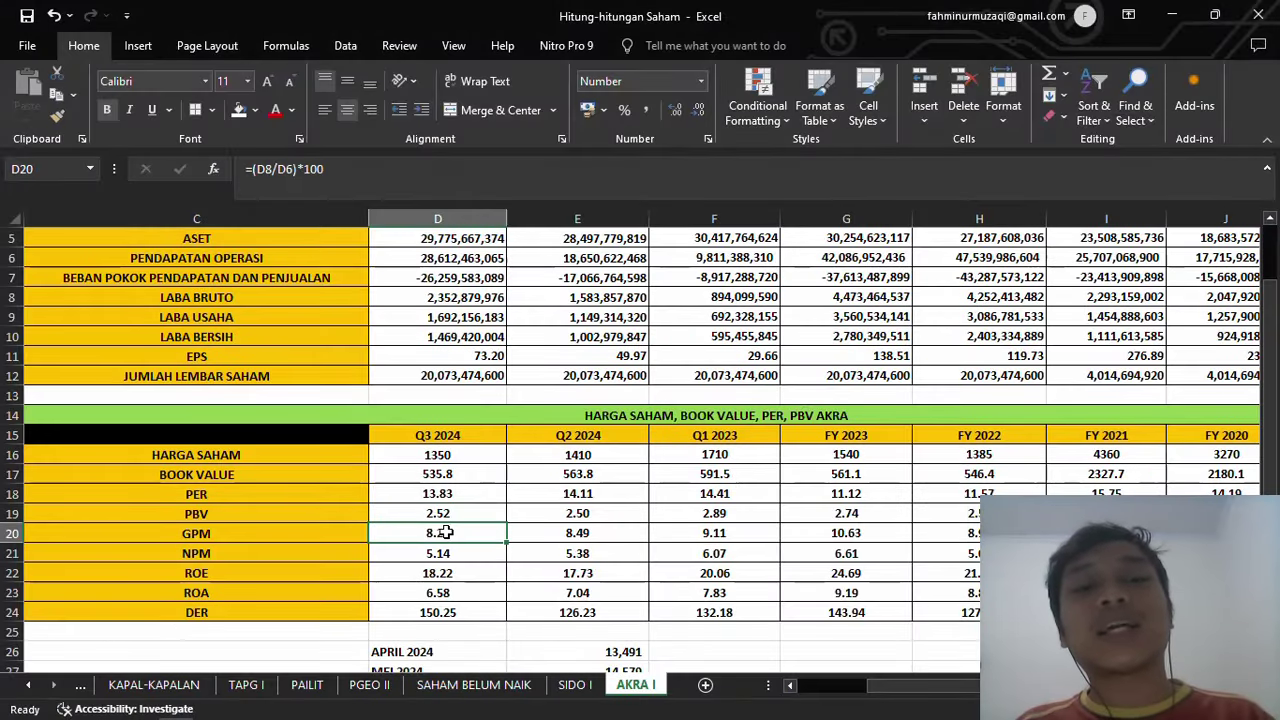
key("Down")
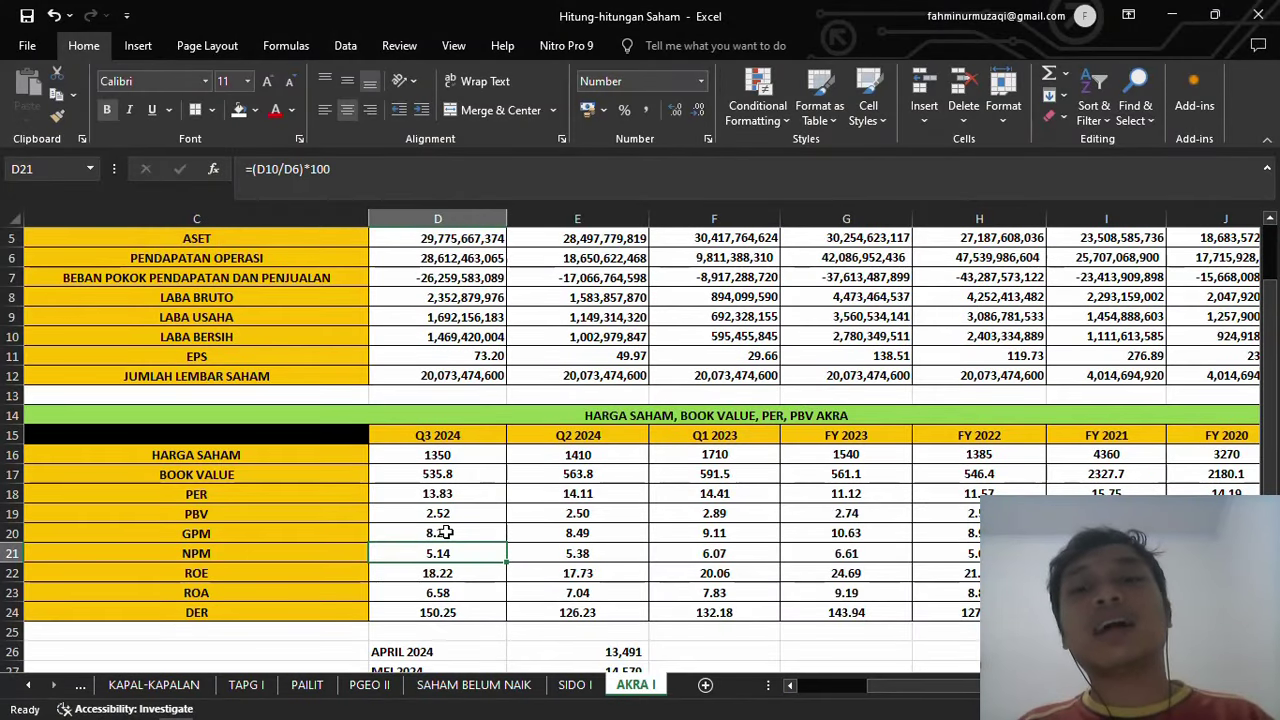
key("Right")
key("Right")
key("Right")
key("Right")
key("Right")
key("Right")
key("Left")
key("Left")
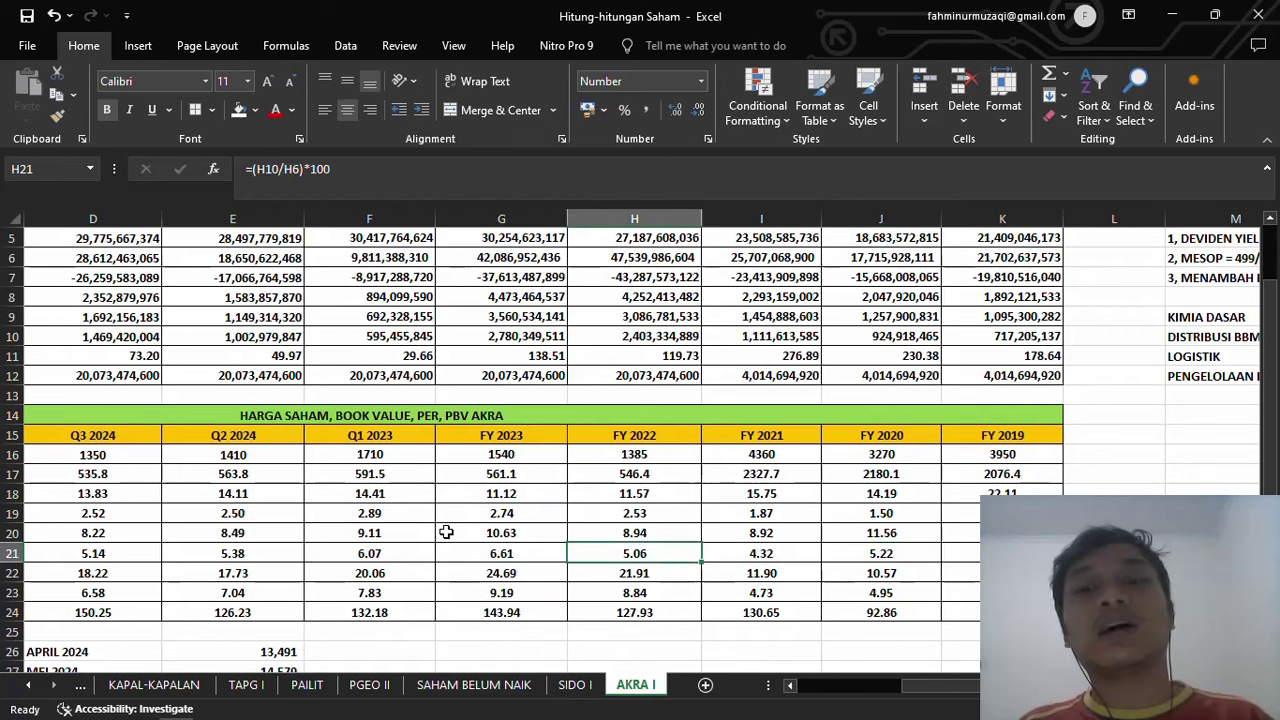
key("Left")
key("Left")
key("Left")
key("Left")
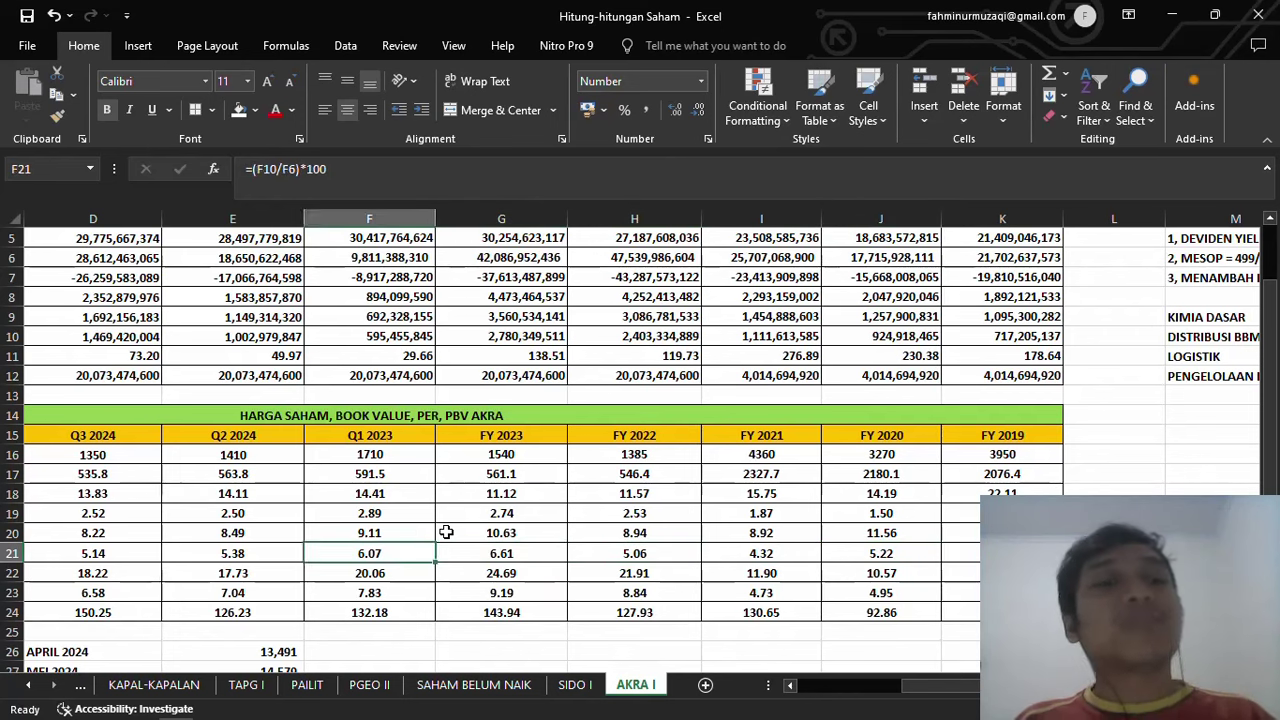
key("Right")
key("Right")
key("Right")
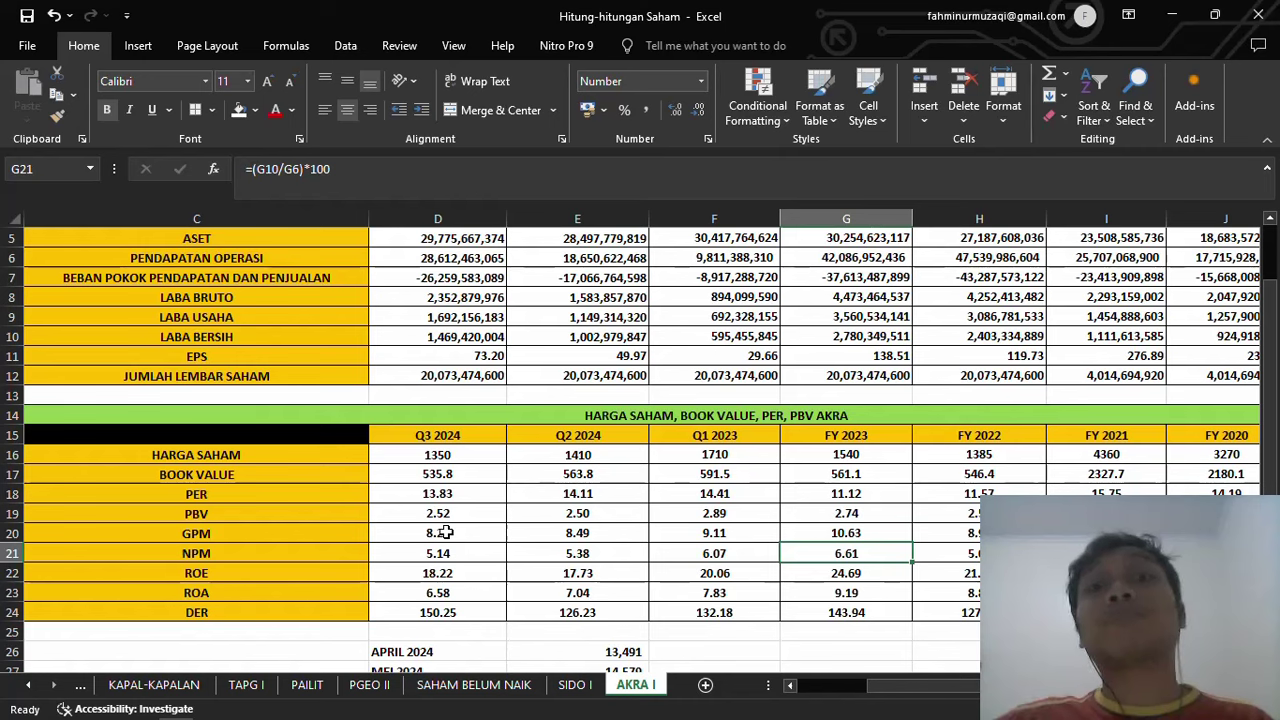
Step: Switch to the browser and review the AKRA.JK quote and one-day price chart on Yahoo Finance
key("alt+Tab")
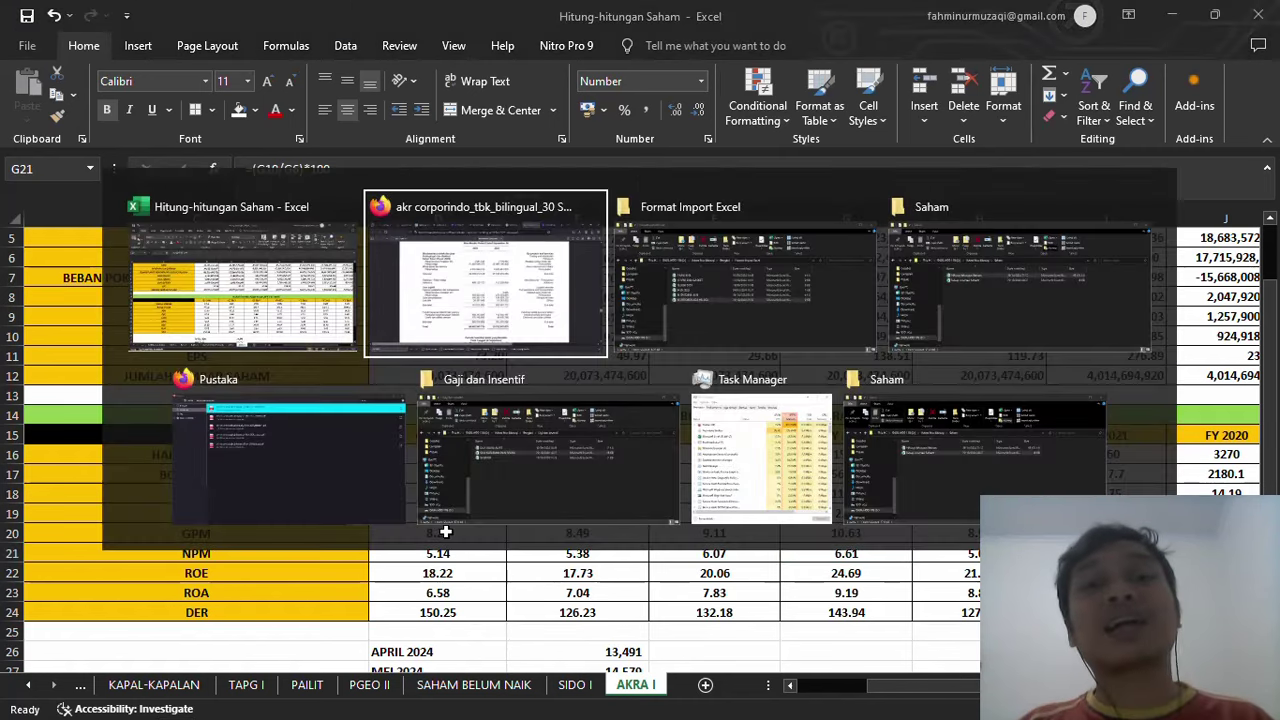
key("alt+Tab")
key("alt+Tab")
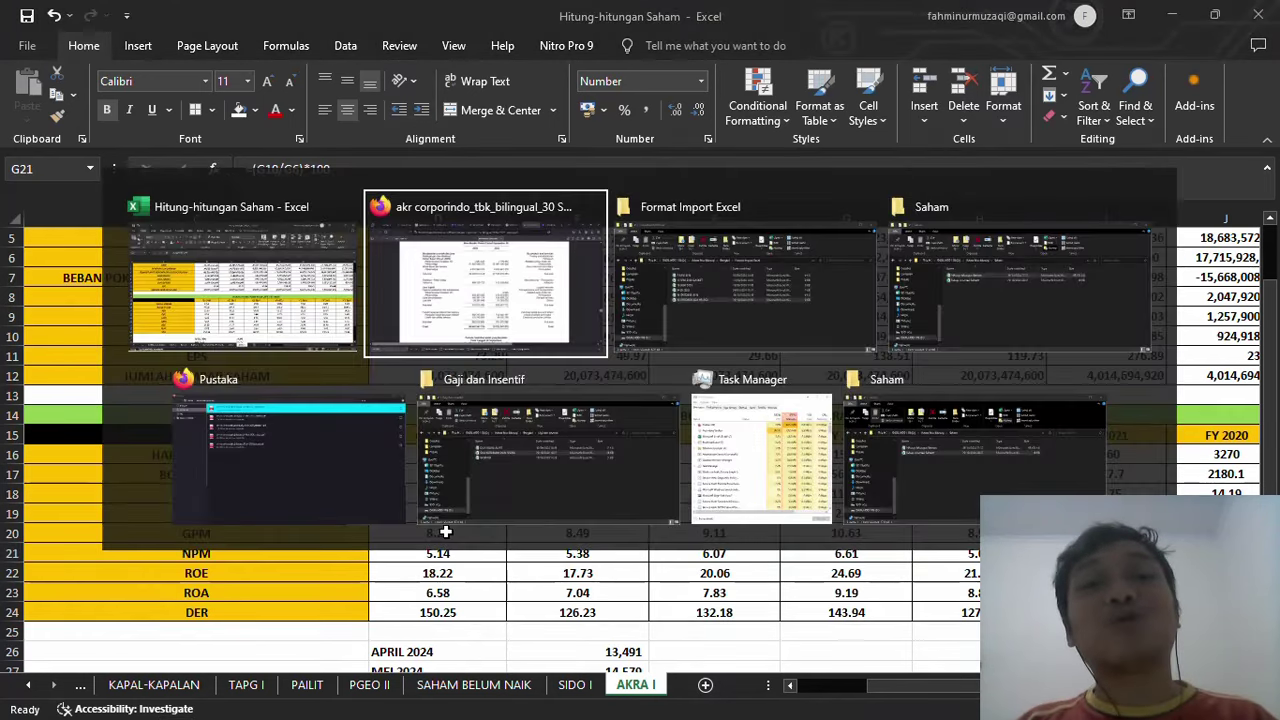
left_click(1025, 10)
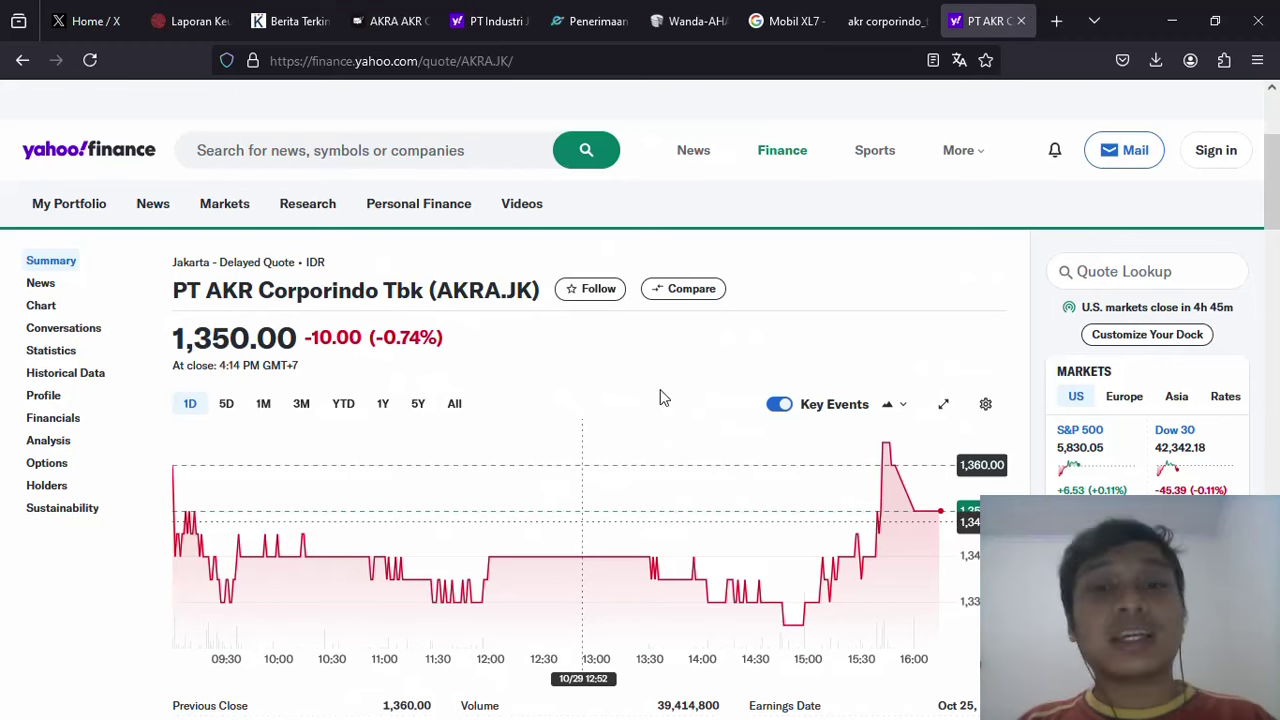
scroll(812, 285, "down", 1)
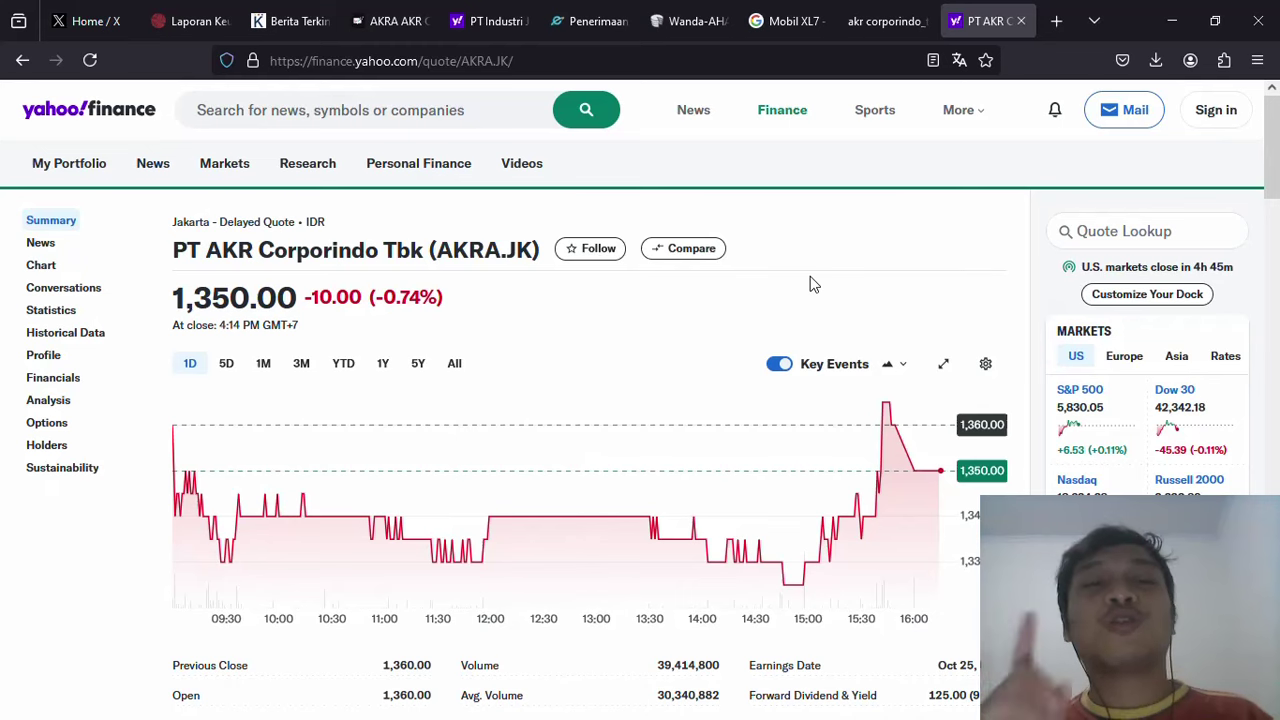
Step: Switch to the Excel workbook to view AKRA's results and valuation ratio tables
key("alt+Tab")
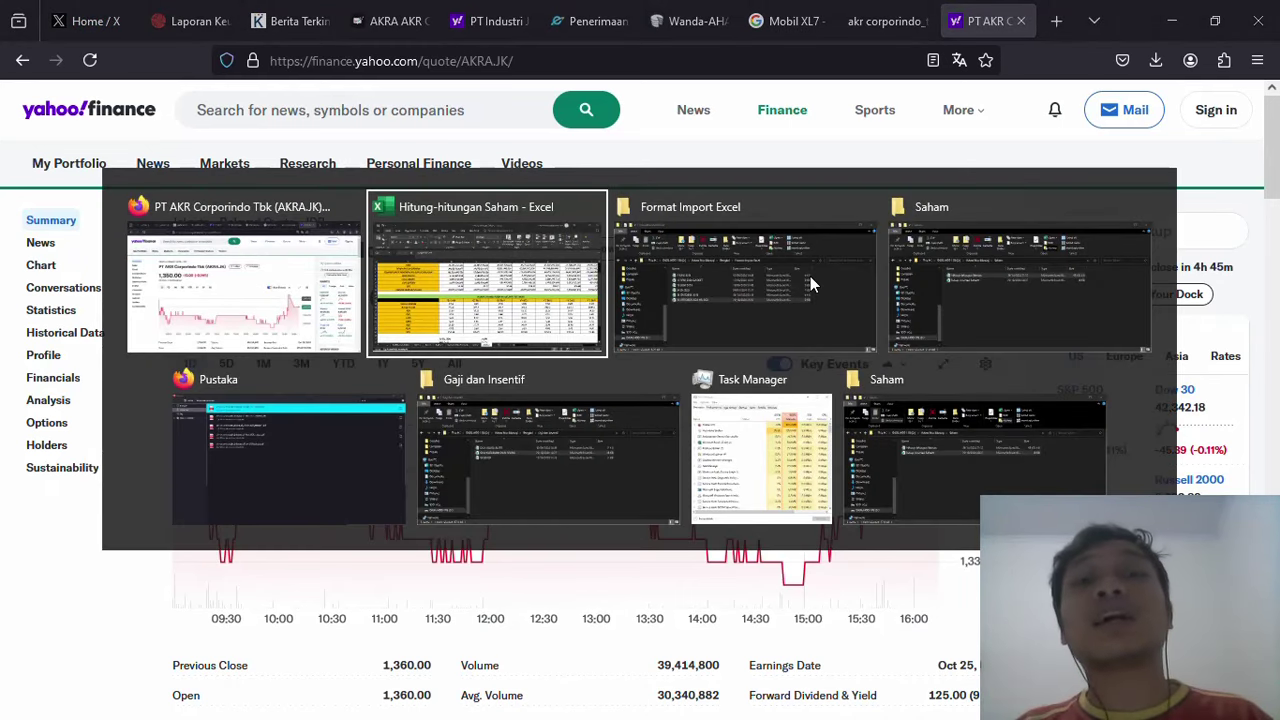
key("alt+shift+Tab")
key("alt+Tab")
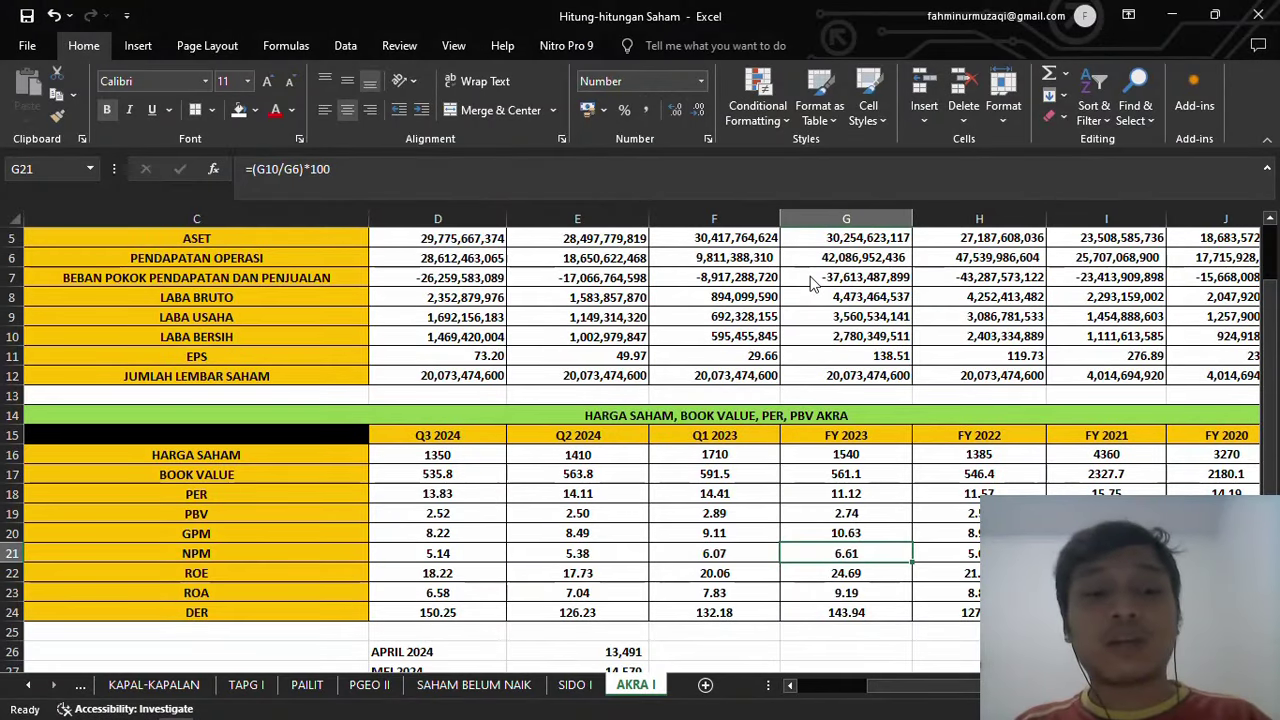
key("super")
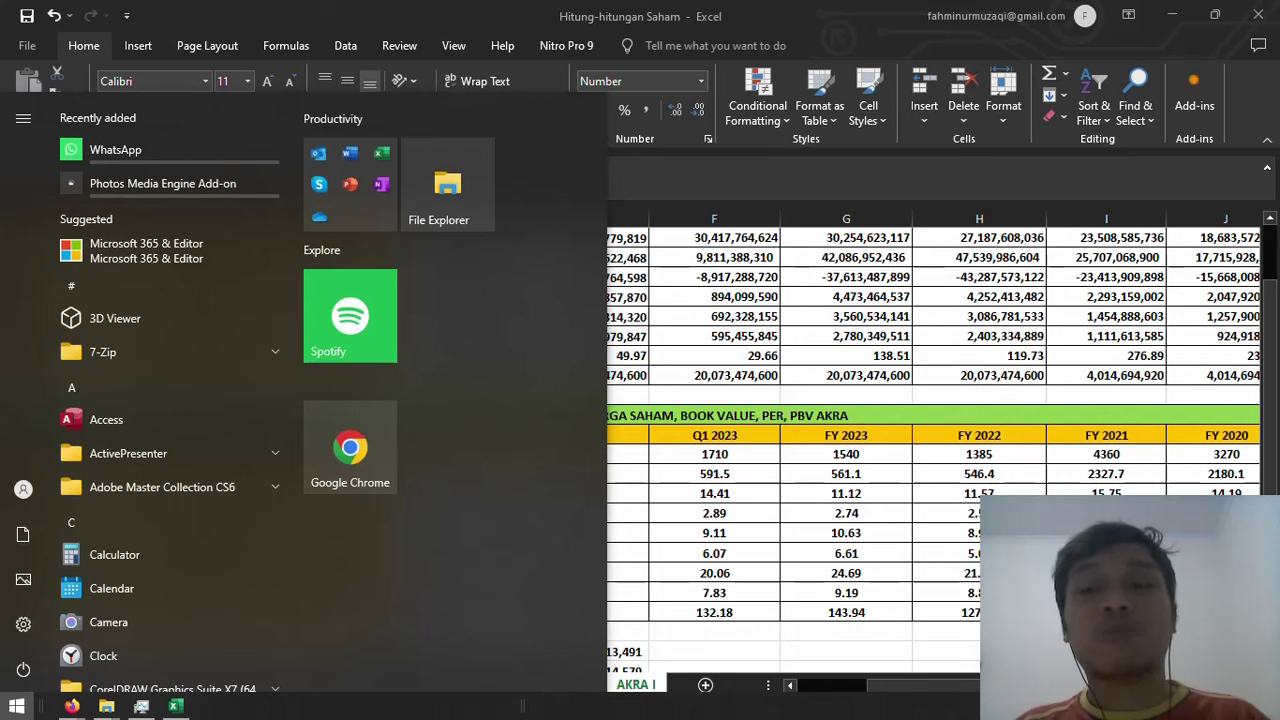
key("super")
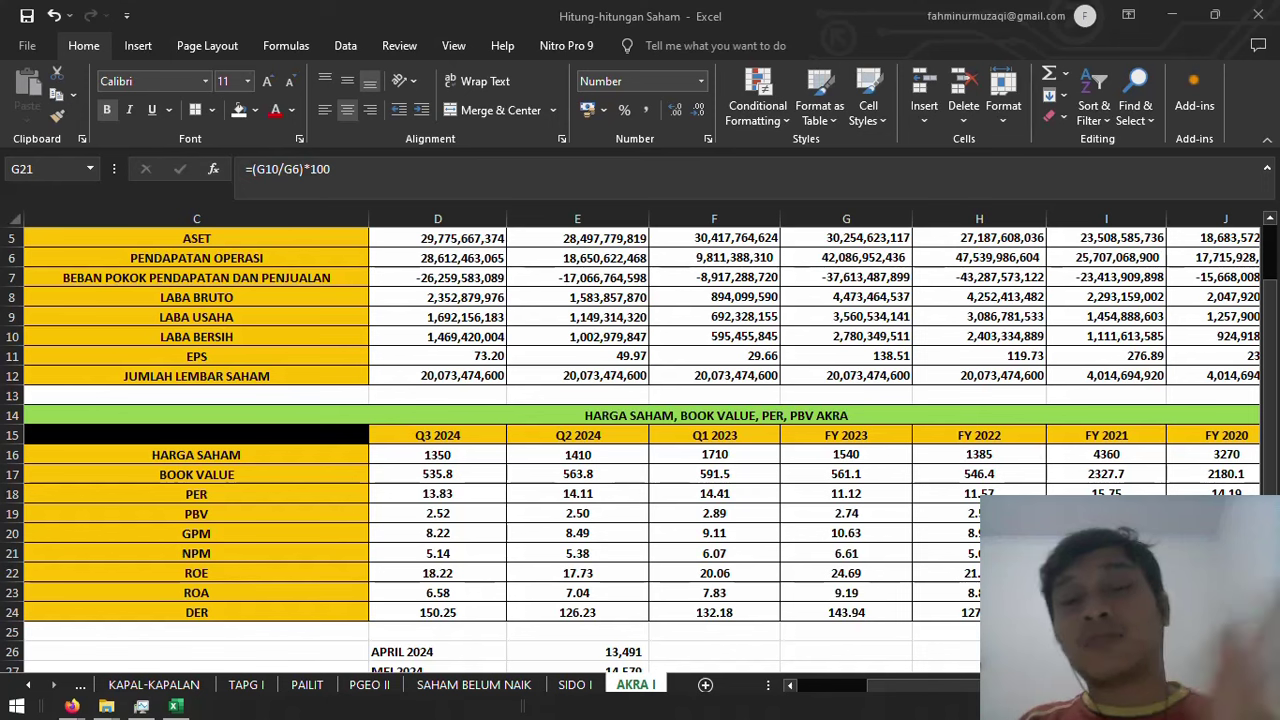
Step: Compare the Q3 2024 share price cell with the Yahoo Finance quote and bring the financial report back up in the browser
left_click(476, 460)
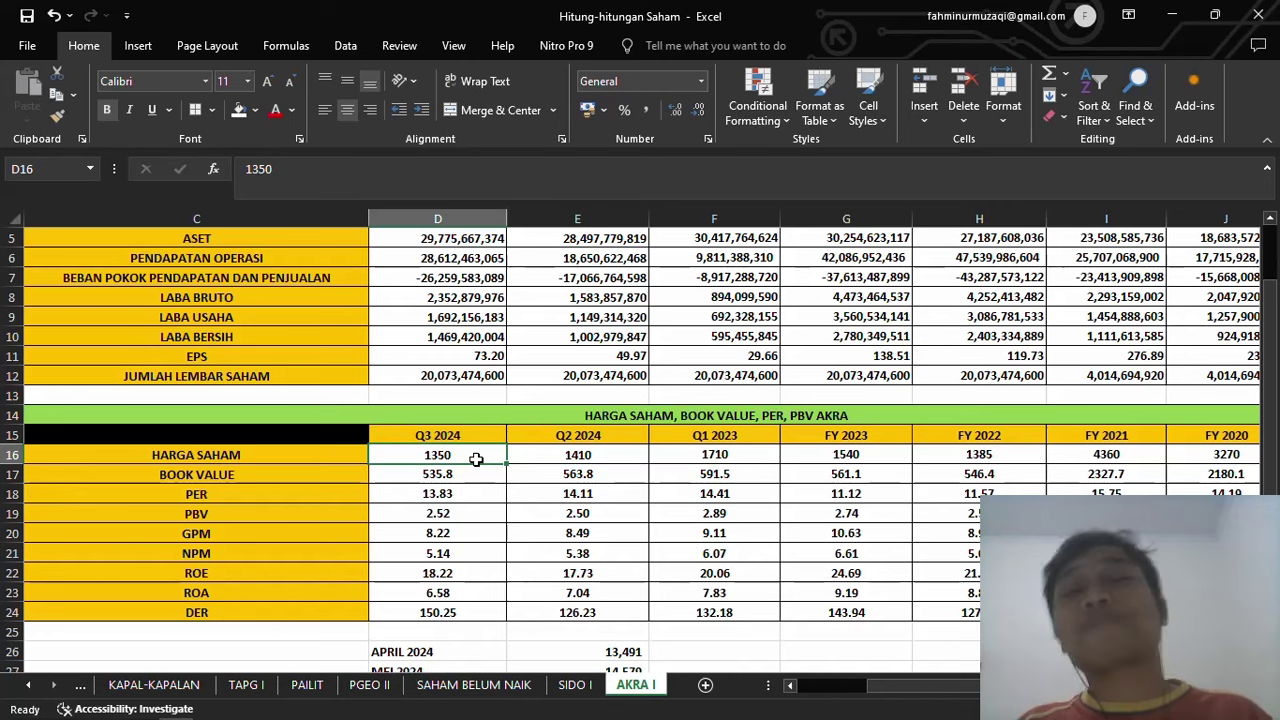
key("alt+Tab")
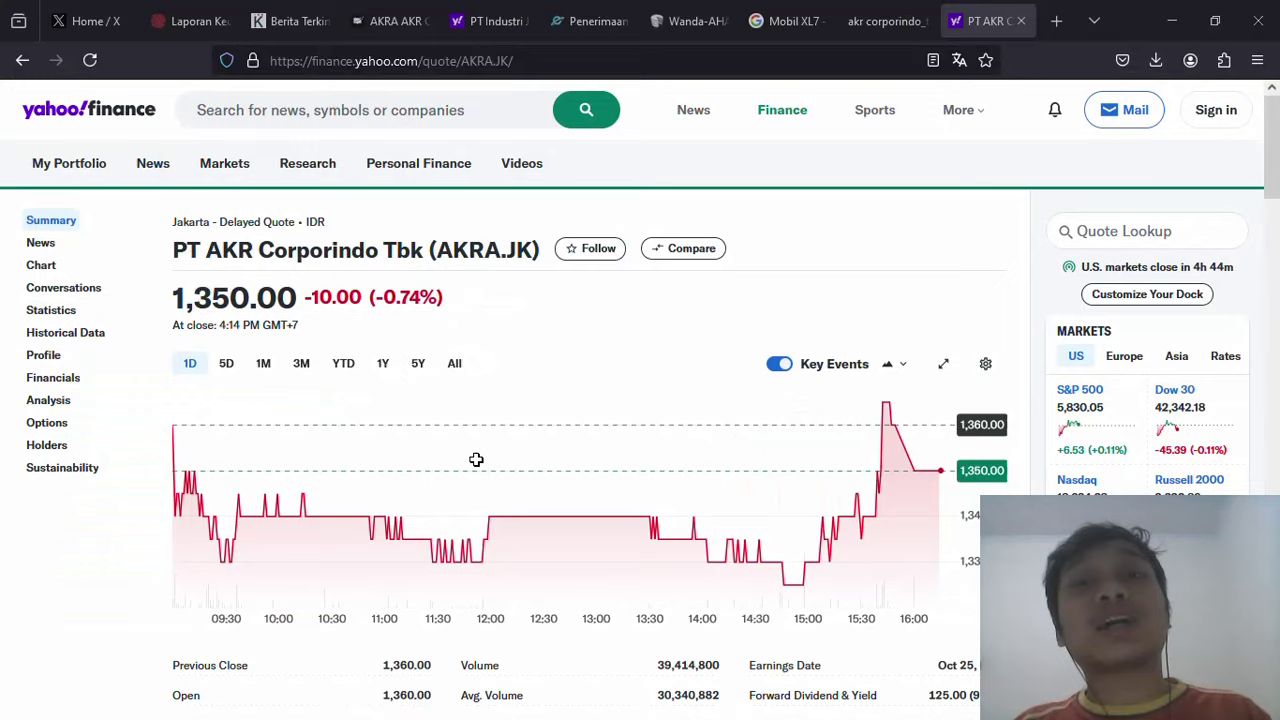
left_click(855, 18)
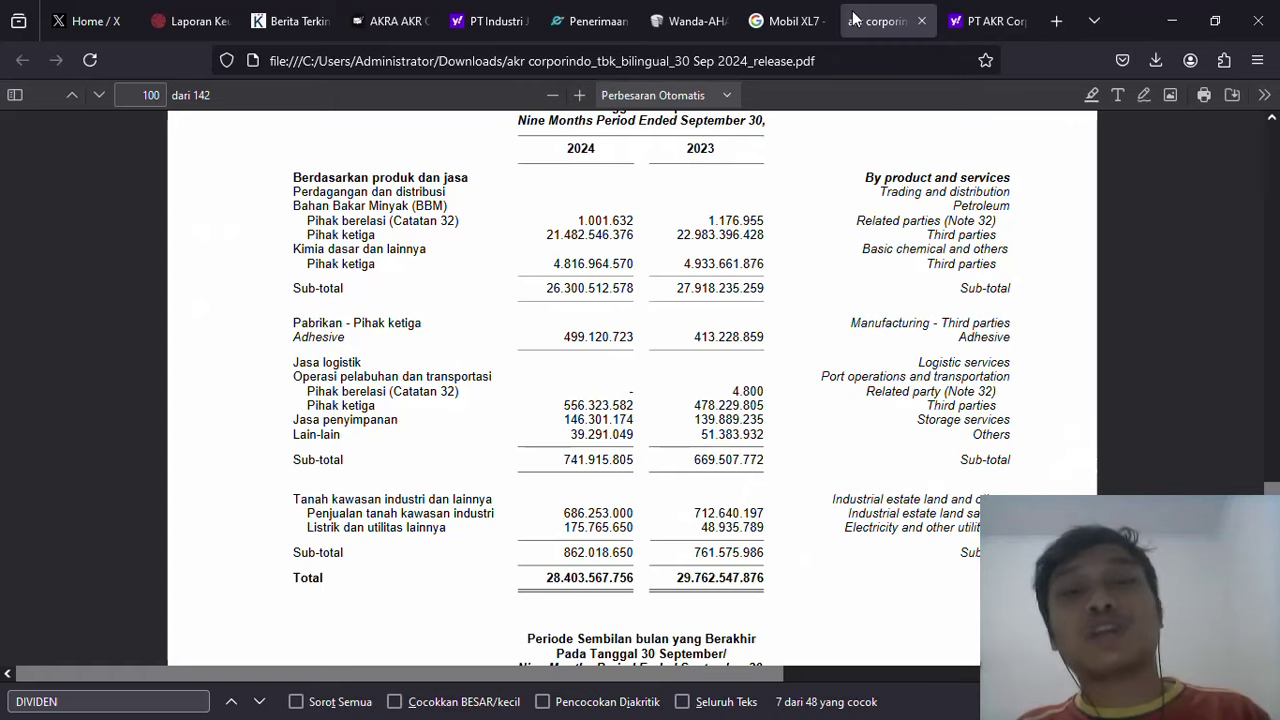
Step: Switch to the Excel workbook and inspect the Q3 2024 EPS cell and its formula
key("alt+Tab")
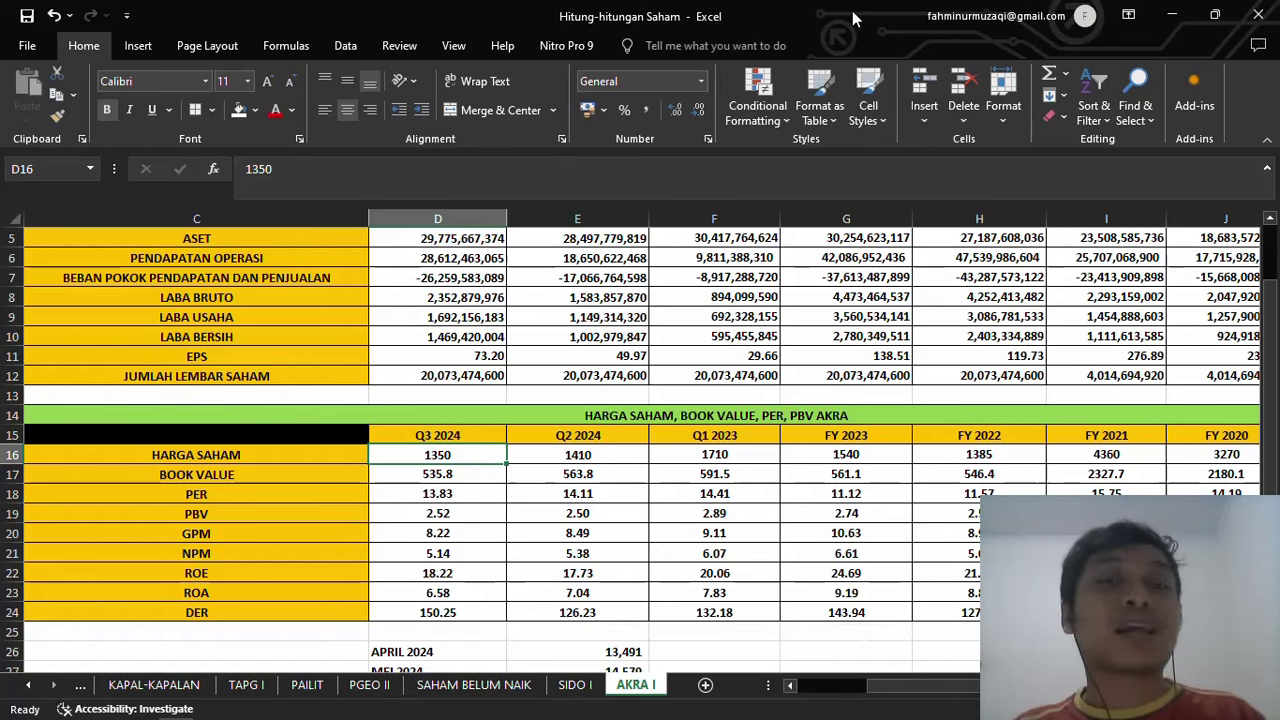
key("Up")
key("Up")
key("Up")
key("Up")
key("Up")
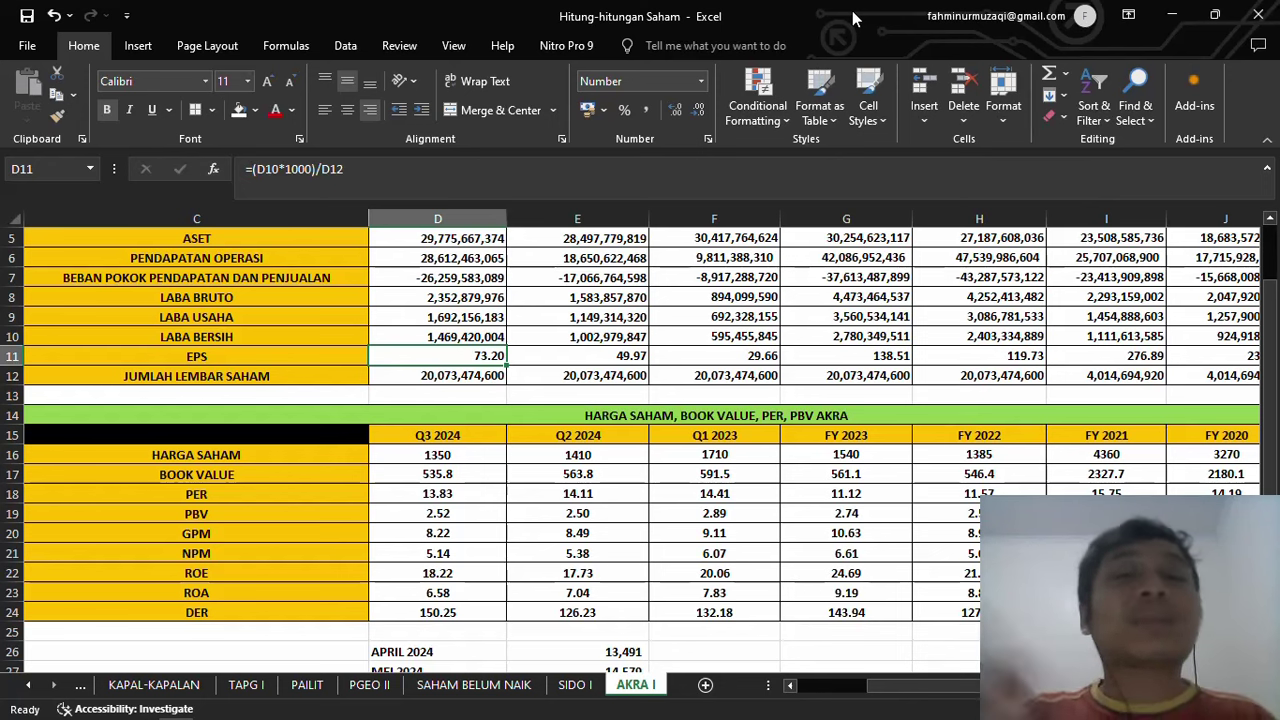
Step: Switch to the browser report and highlight the industrial estate revenue lines with their 2024 amounts
key("alt+Tab")
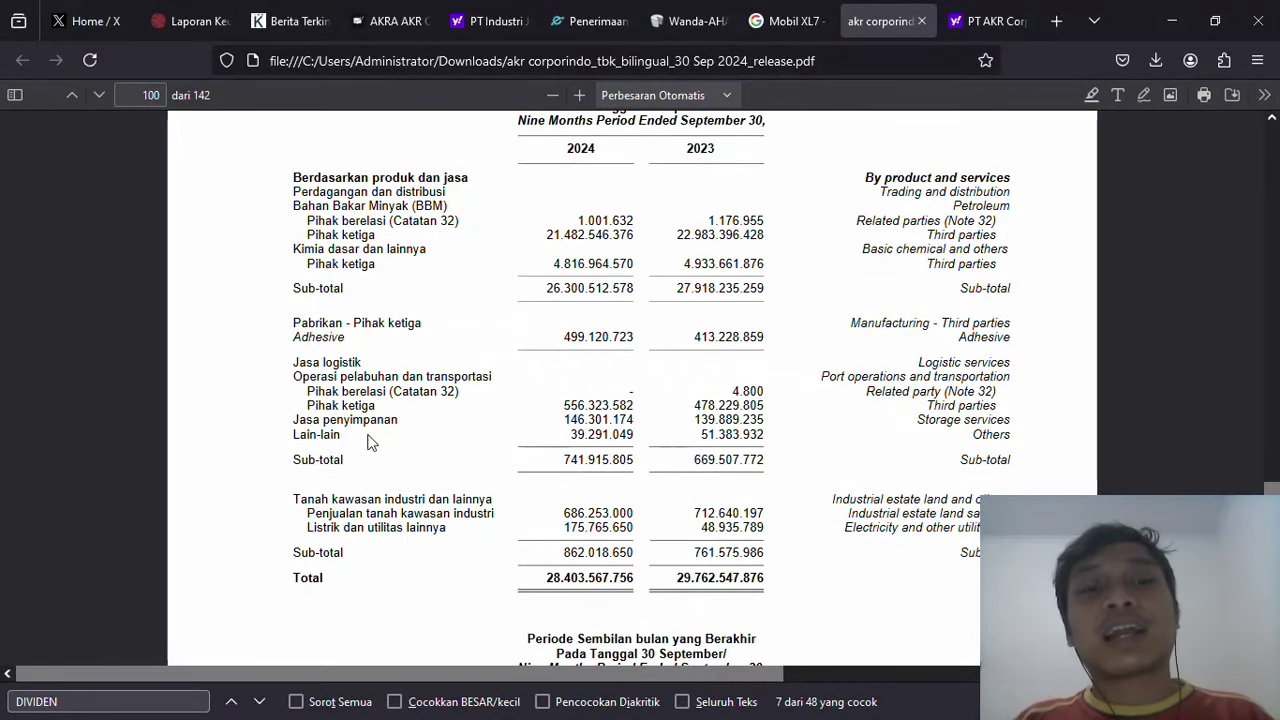
left_click_drag(332, 499, 635, 524)
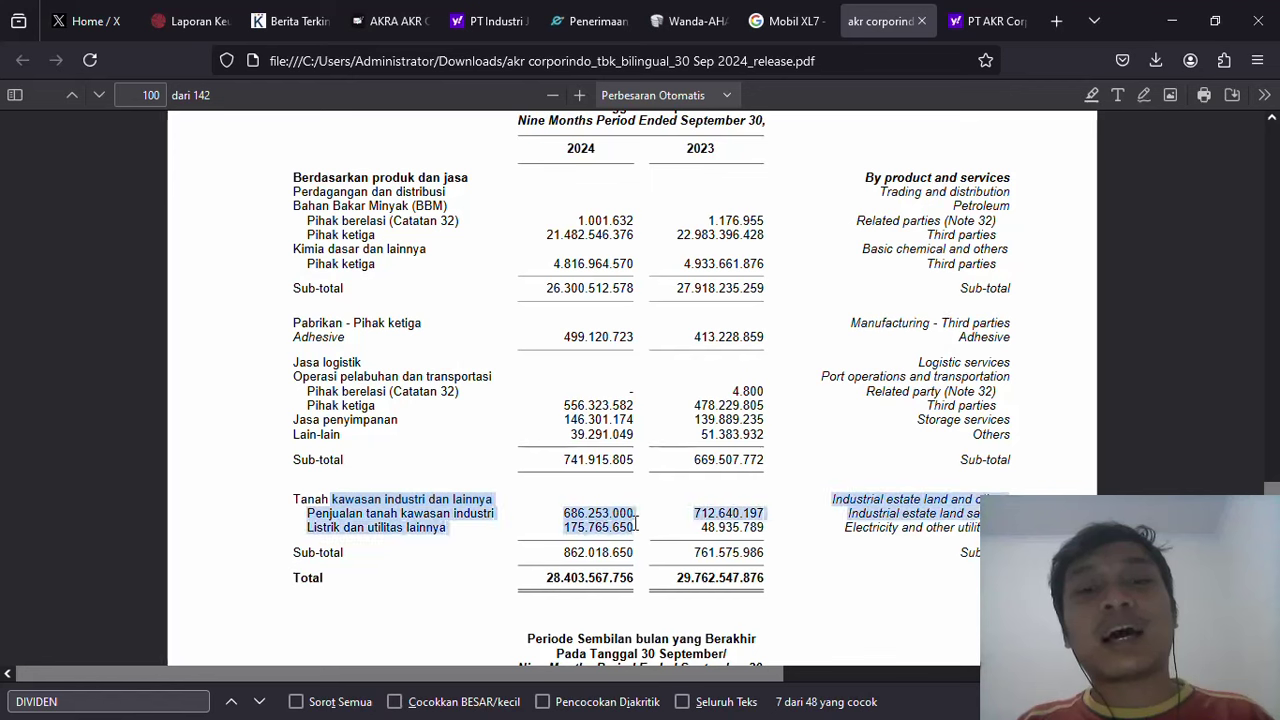
left_click(635, 524)
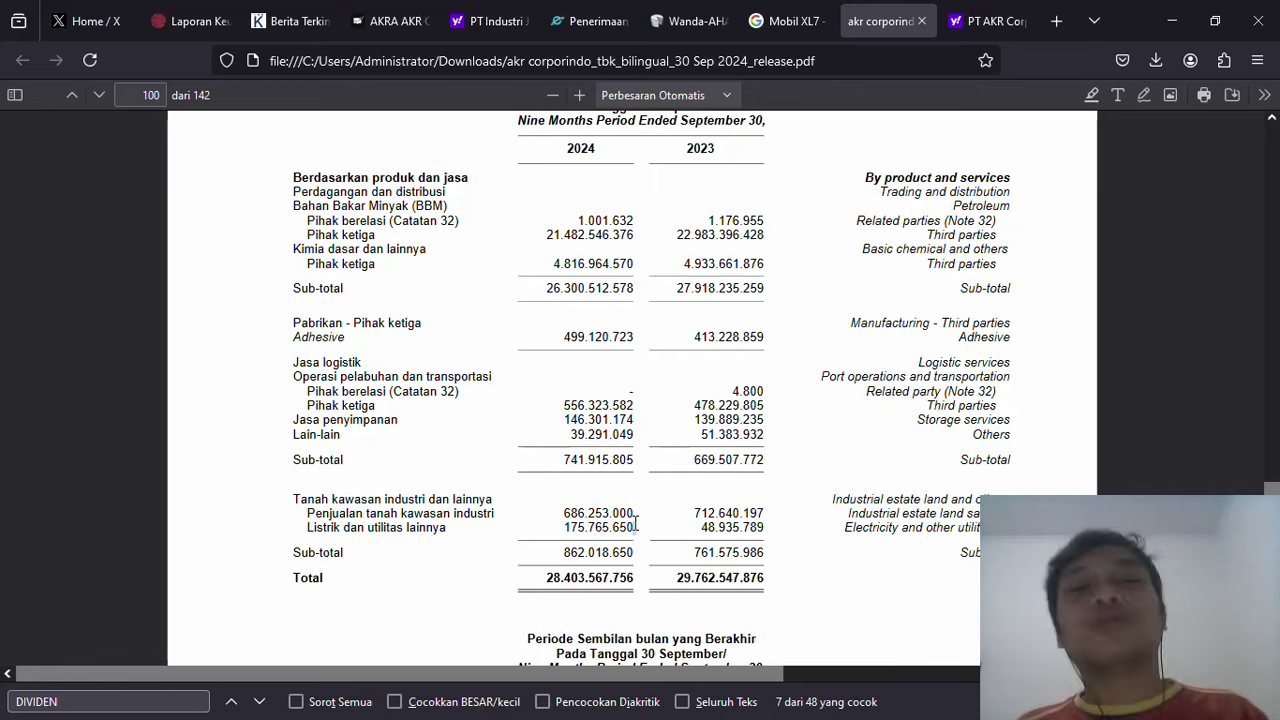
Step: Switch to the Excel workbook and go down to the monthly 2024 figures beneath the ratio table
key("alt+Tab")
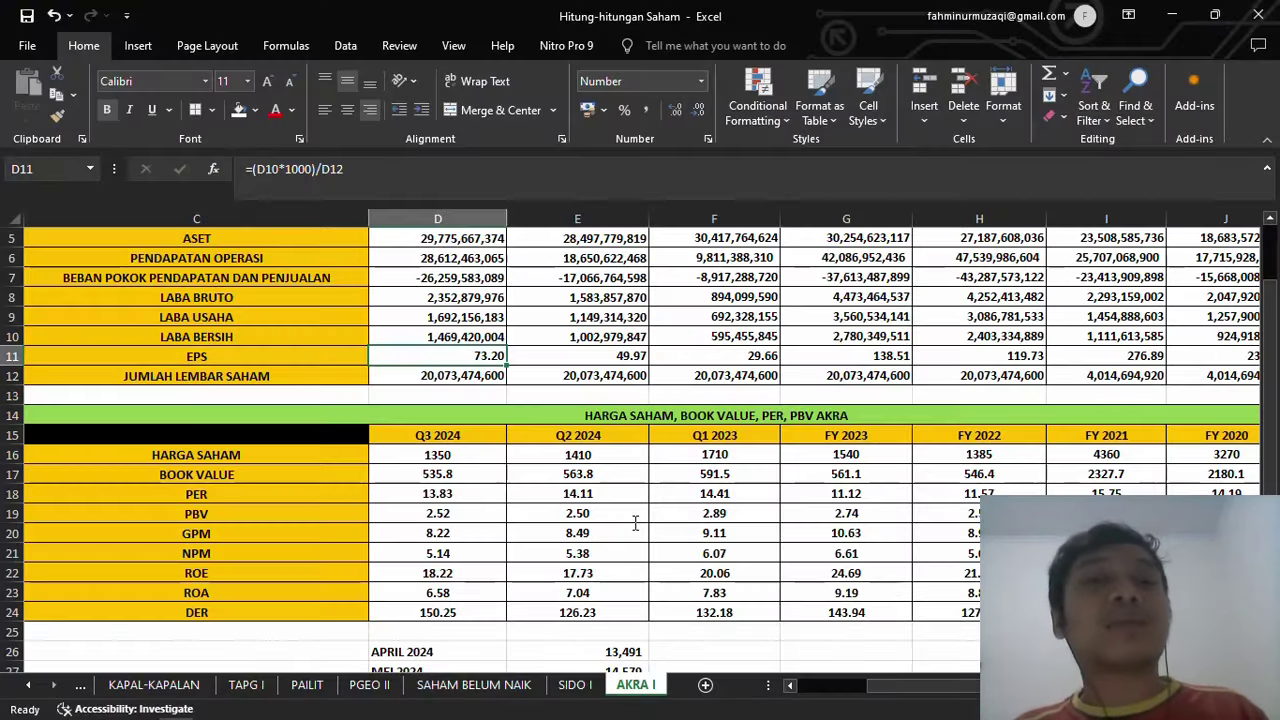
key("Down")
key("Down")
key("Down")
key("Down")
key("Down")
key("Down")
key("Down")
key("Down")
key("Down")
key("Down")
key("Down")
key("Down")
key("Down")
key("Down")
key("Down")
key("Down")
key("Down")
key("Down")
key("Down")
key("Down")
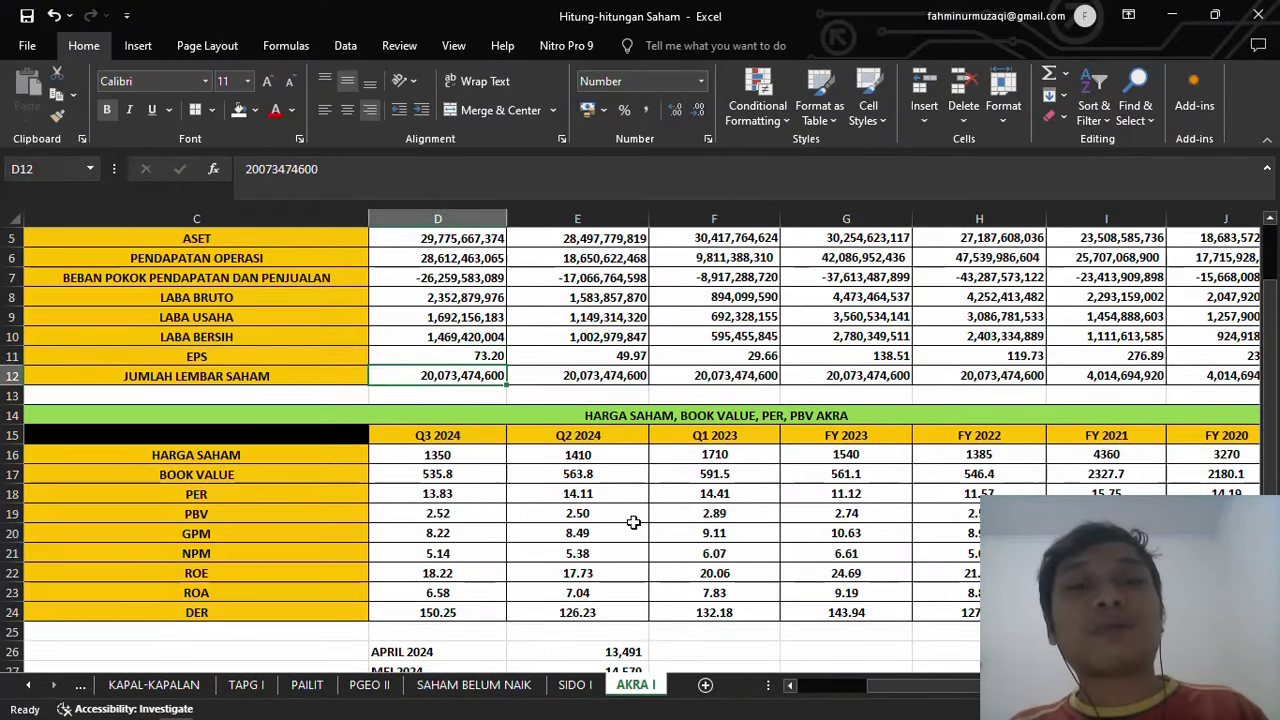
key("Up")
key("Up")
key("Up")
key("Up")
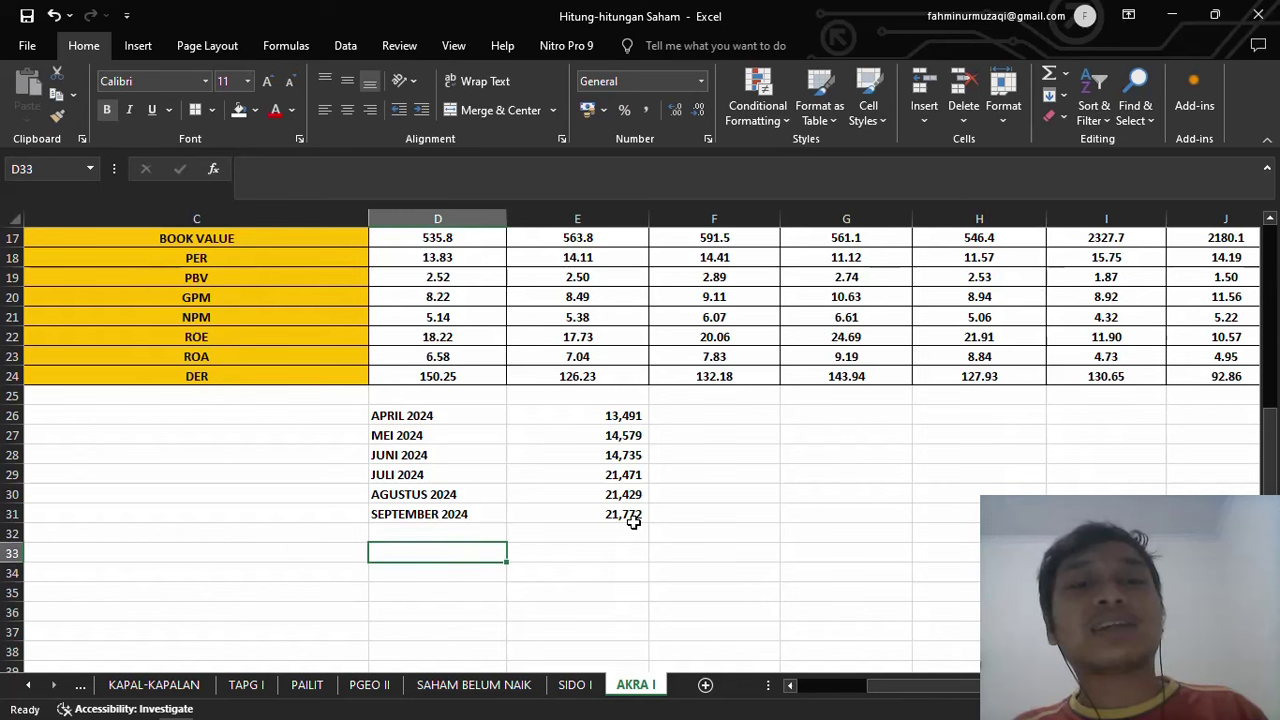
Step: Compare the monthly figures from April to September 2024 in column E
key("Right")
key("Up")
key("Up")
key("Up")
key("Down")
key("Down")
key("Down")
key("Down")
key("Down")
key("Down")
key("Down")
key("Down")
key("Down")
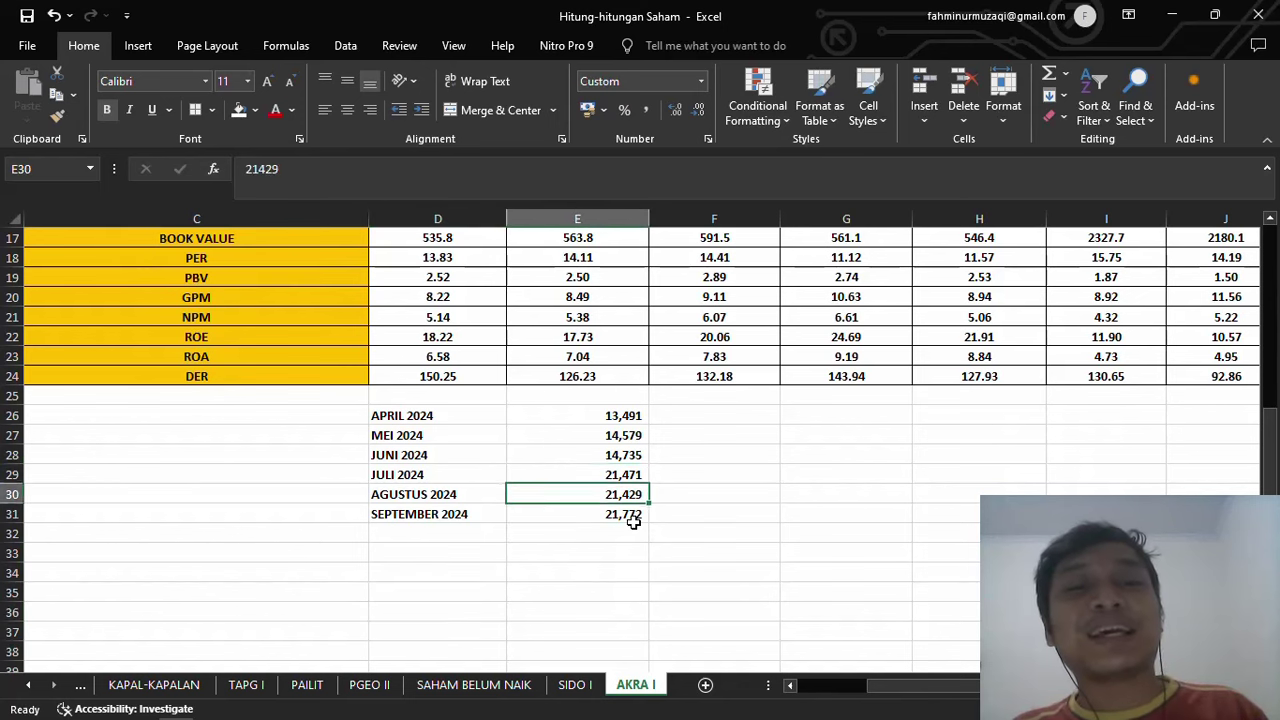
key("Up")
key("Up")
key("Up")
key("Up")
key("Up")
key("Up")
key("Up")
key("Up")
key("Up")
key("Up")
key("Up")
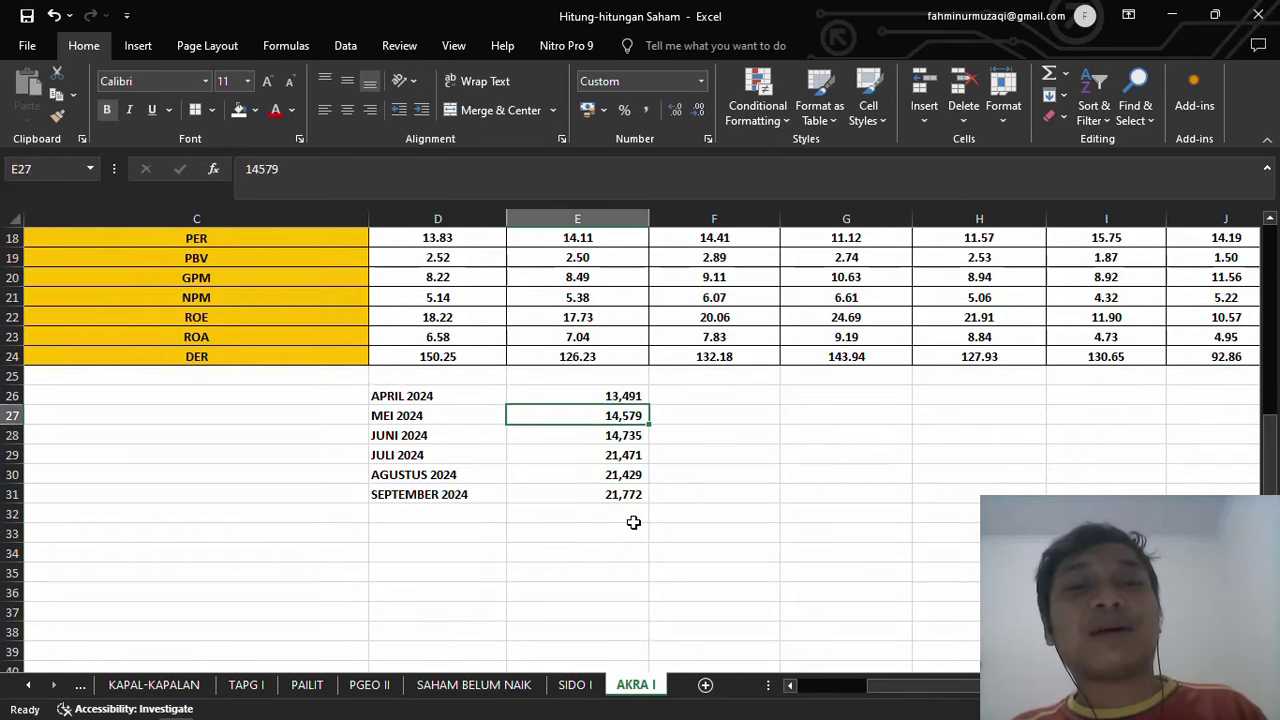
key("Up")
key("Down")
key("Down")
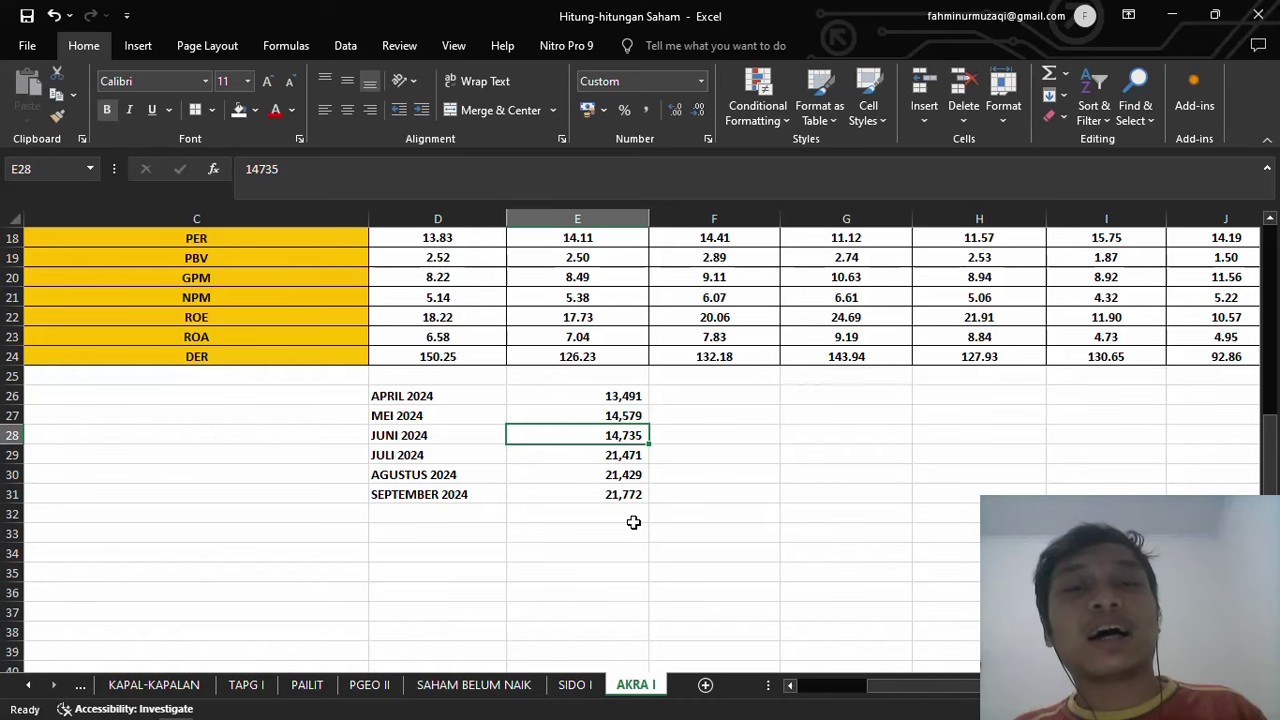
Step: Switch to the Yahoo Finance quote in the browser and show AKRA's year-to-date price chart
key("alt+Tab")
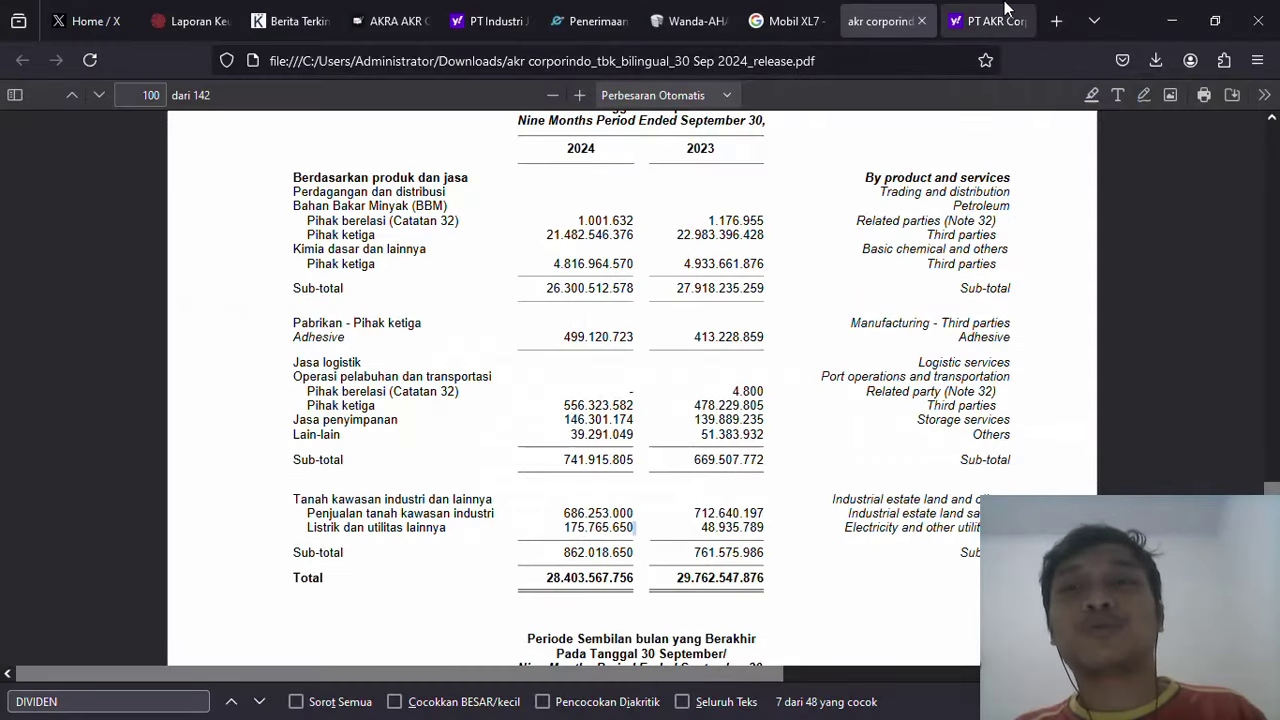
left_click(1003, 12)
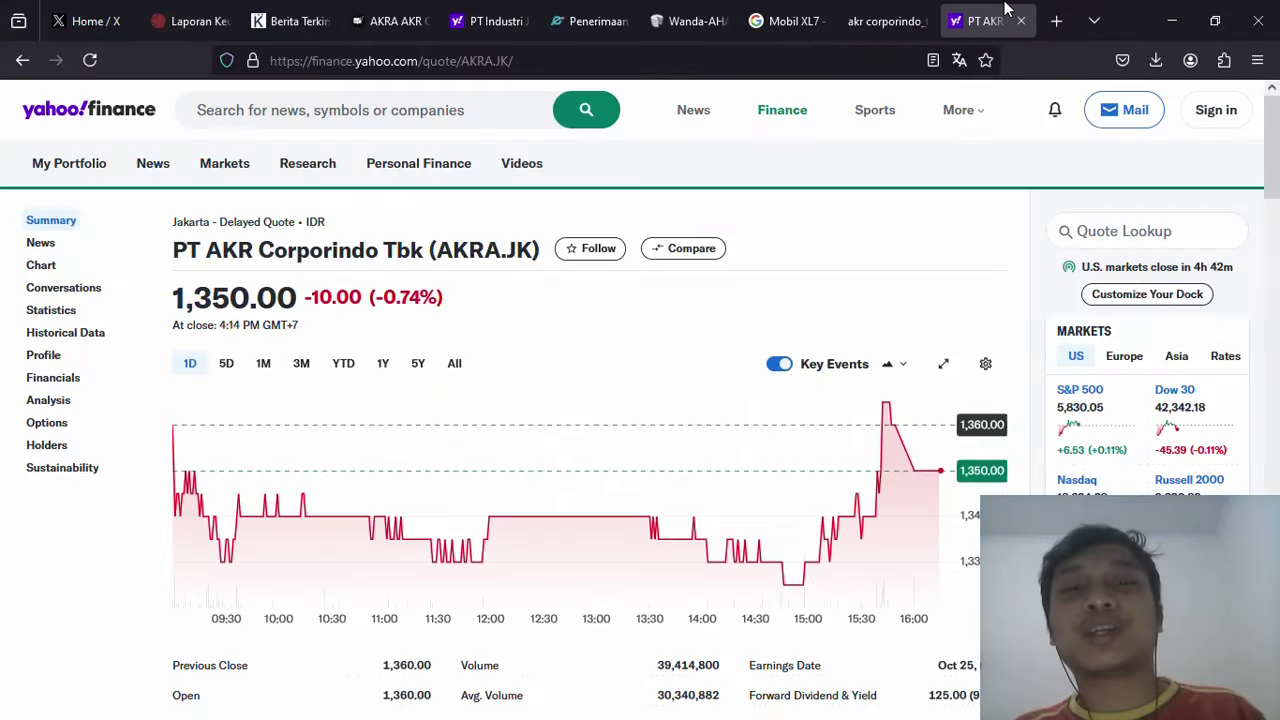
left_click(343, 370)
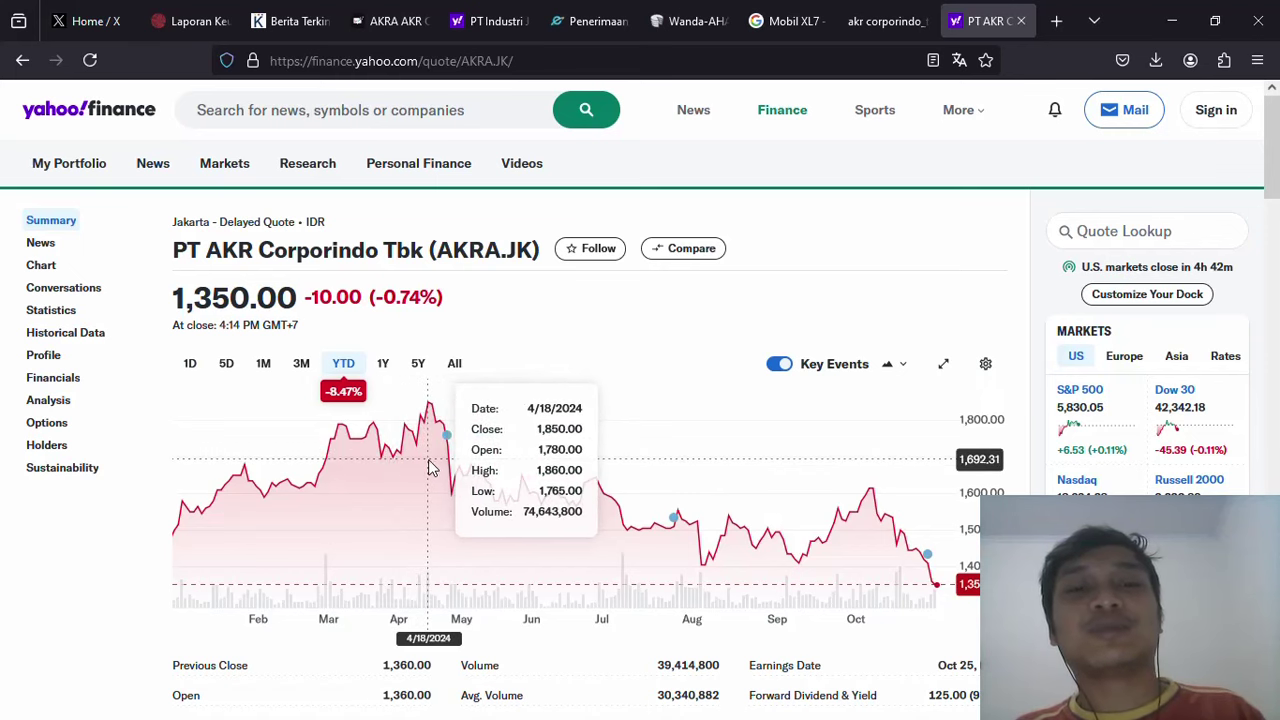
Step: Switch to the Excel workbook and review the monthly figures from July back to April 2024
key("alt+Tab")
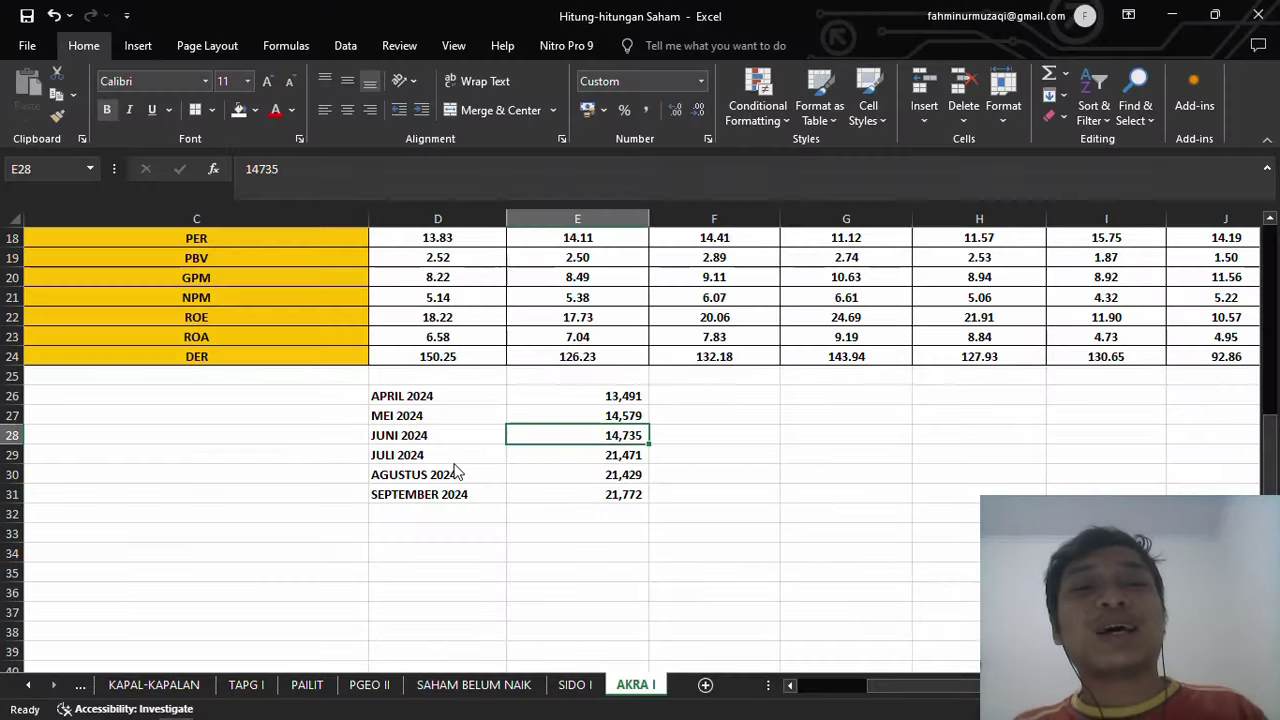
left_click(577, 464)
key("Up")
key("Up")
key("Up")
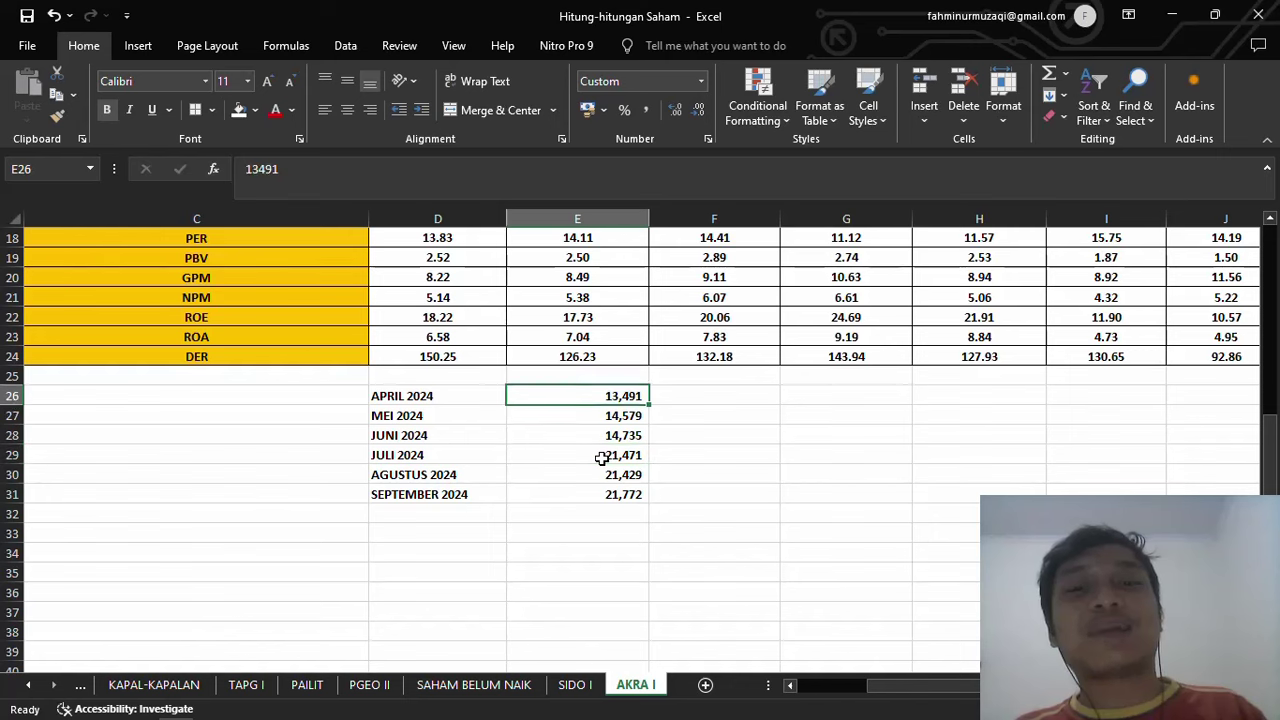
Step: Compare the monthly figures in the Excel workbook, ending at July 2024, with AKRA's year-to-date price chart on Yahoo Finance
key("Down")
key("Down")
key("alt+Tab")
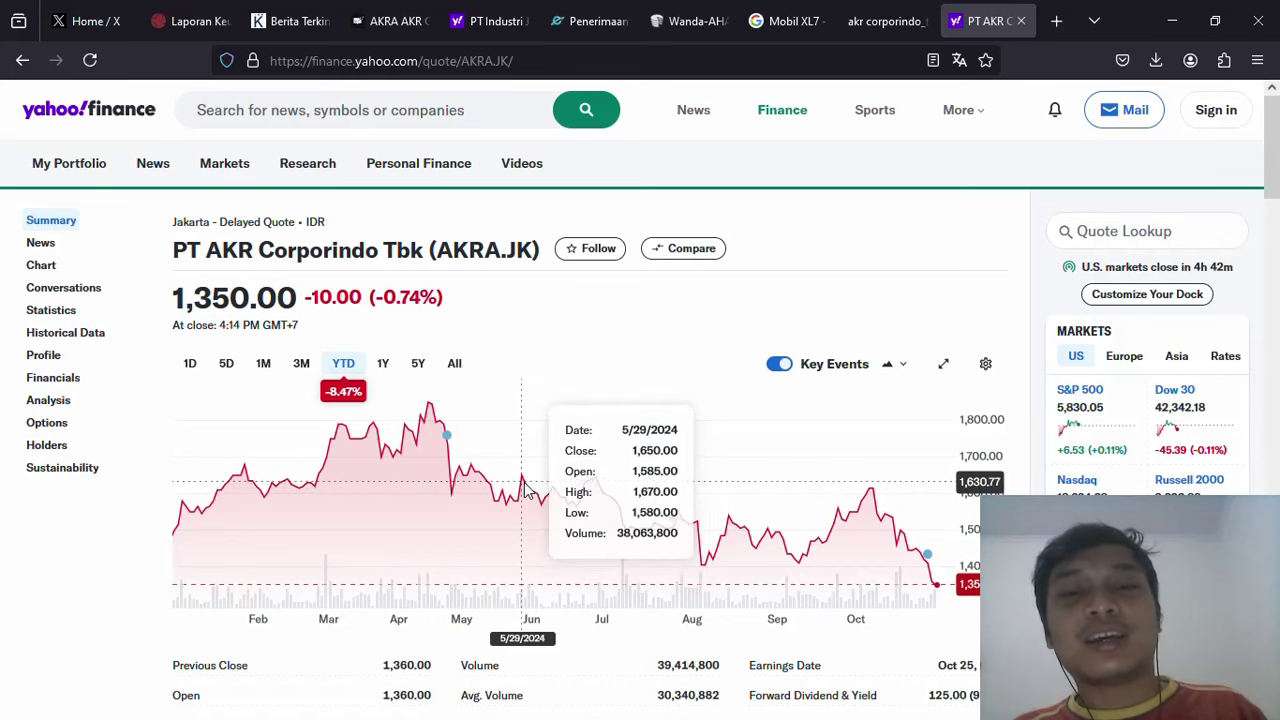
key("alt+Tab")
left_click(578, 458)
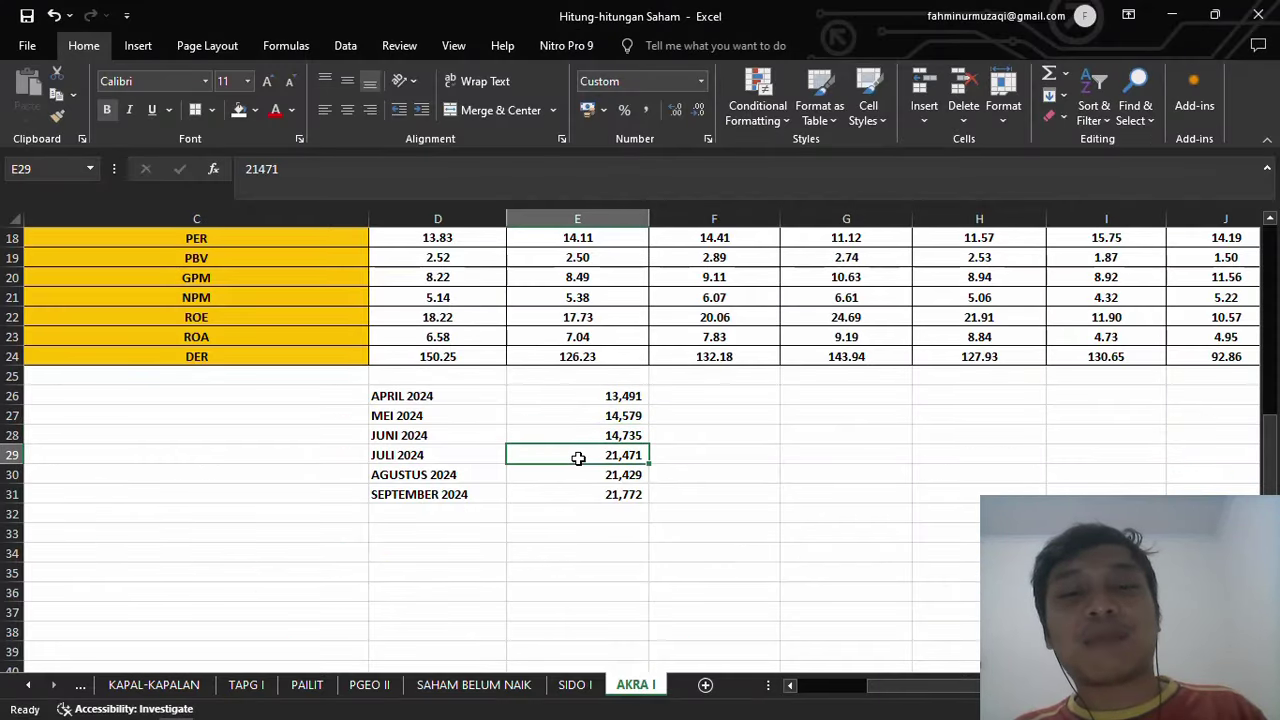
key("alt+Tab")
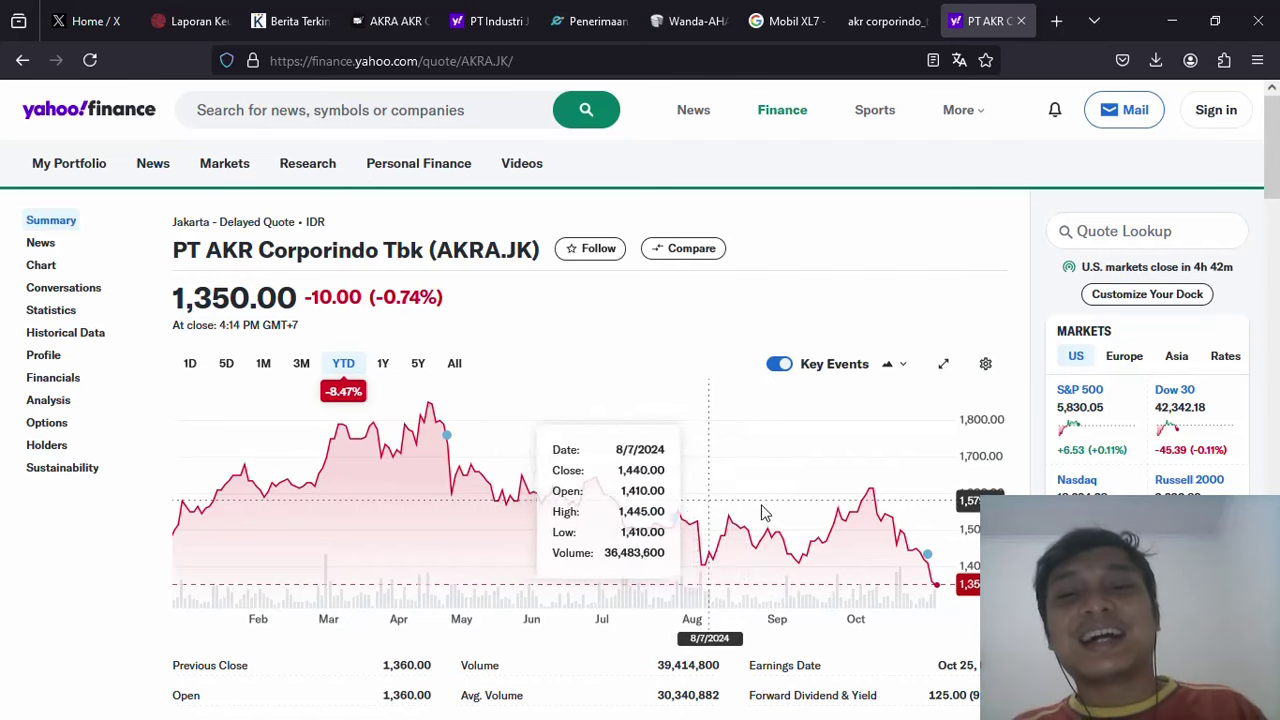
Step: Switch to the Excel workbook and go back up from the July 2024 figure to the April 2024 figure
key("alt+Tab")
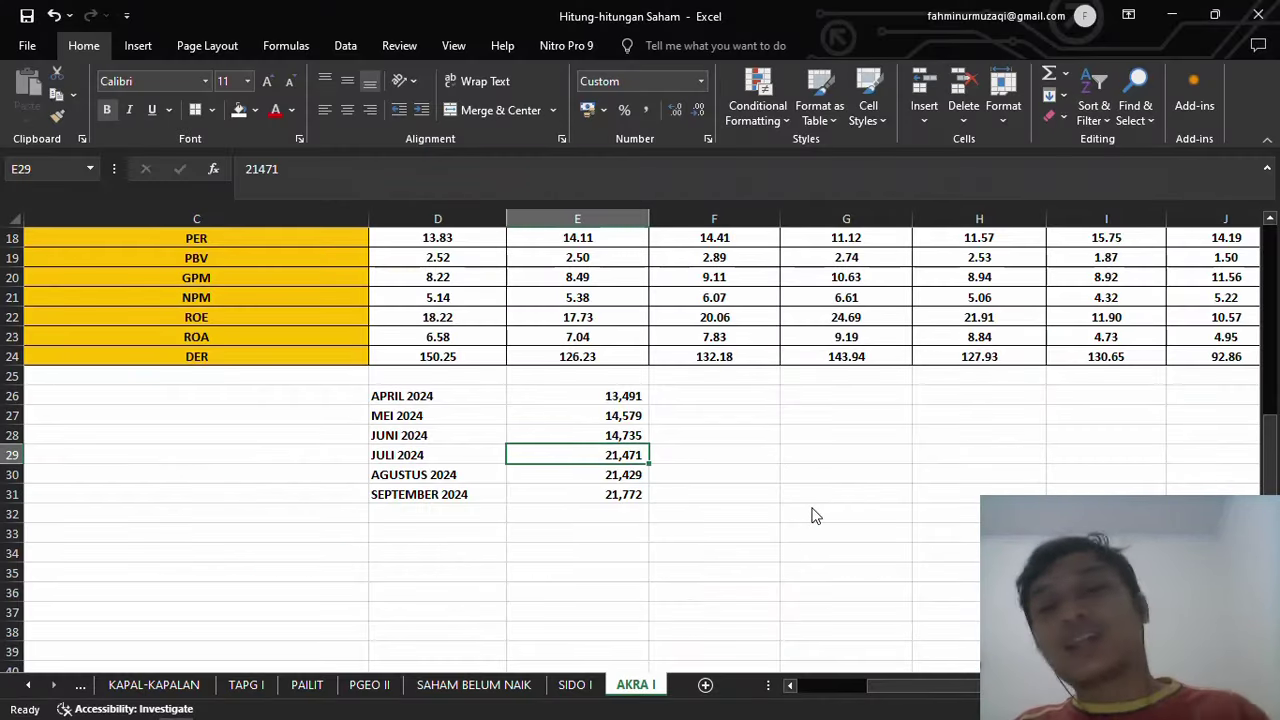
key("Up")
key("Up")
key("Up")
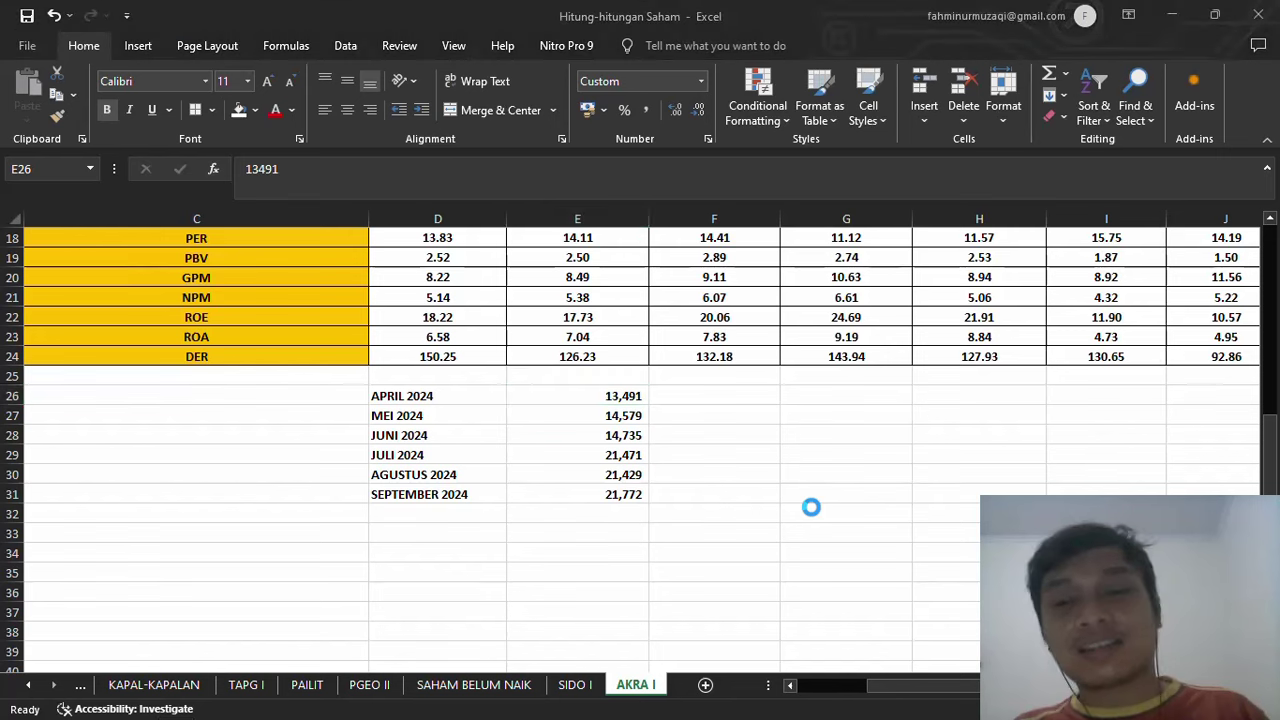
Step: Switch to the AKRA 30 September 2024 financial report PDF in the browser and examine the industrial estate revenue lines on page 100
key("super")
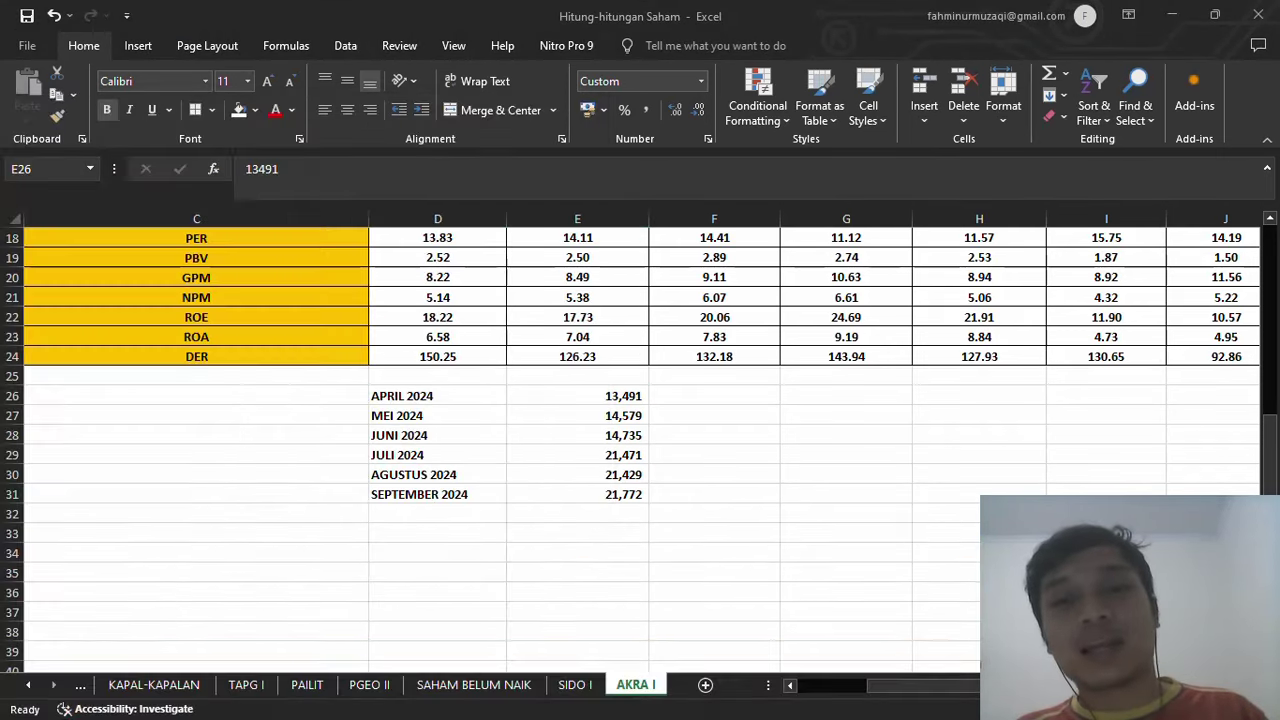
key("alt+Tab")
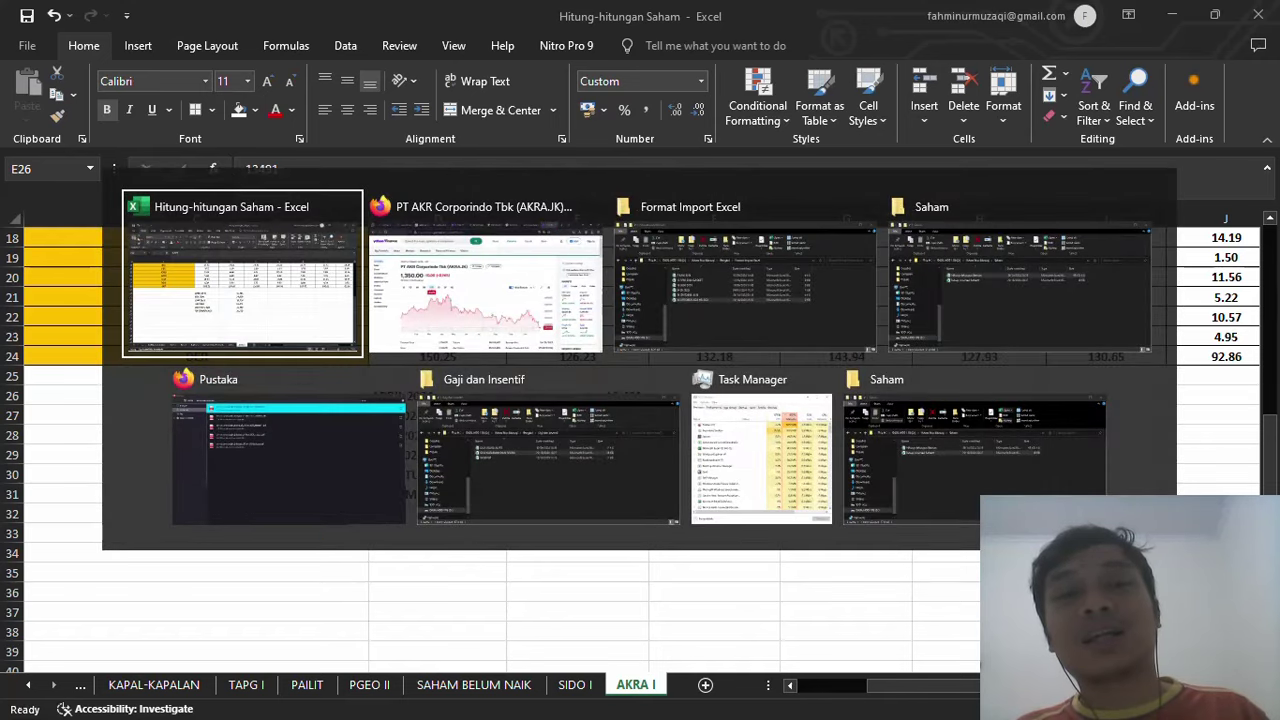
key("alt+Tab")
left_click(872, 22)
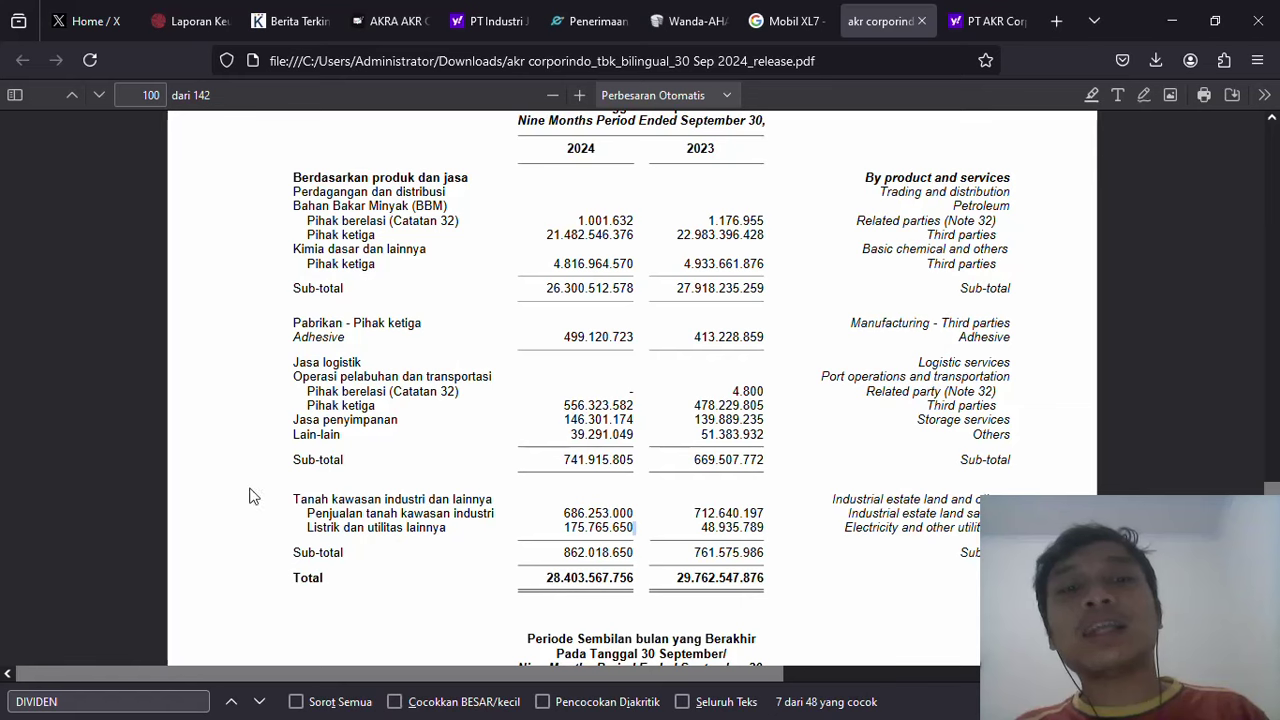
left_click_drag(290, 495, 654, 521)
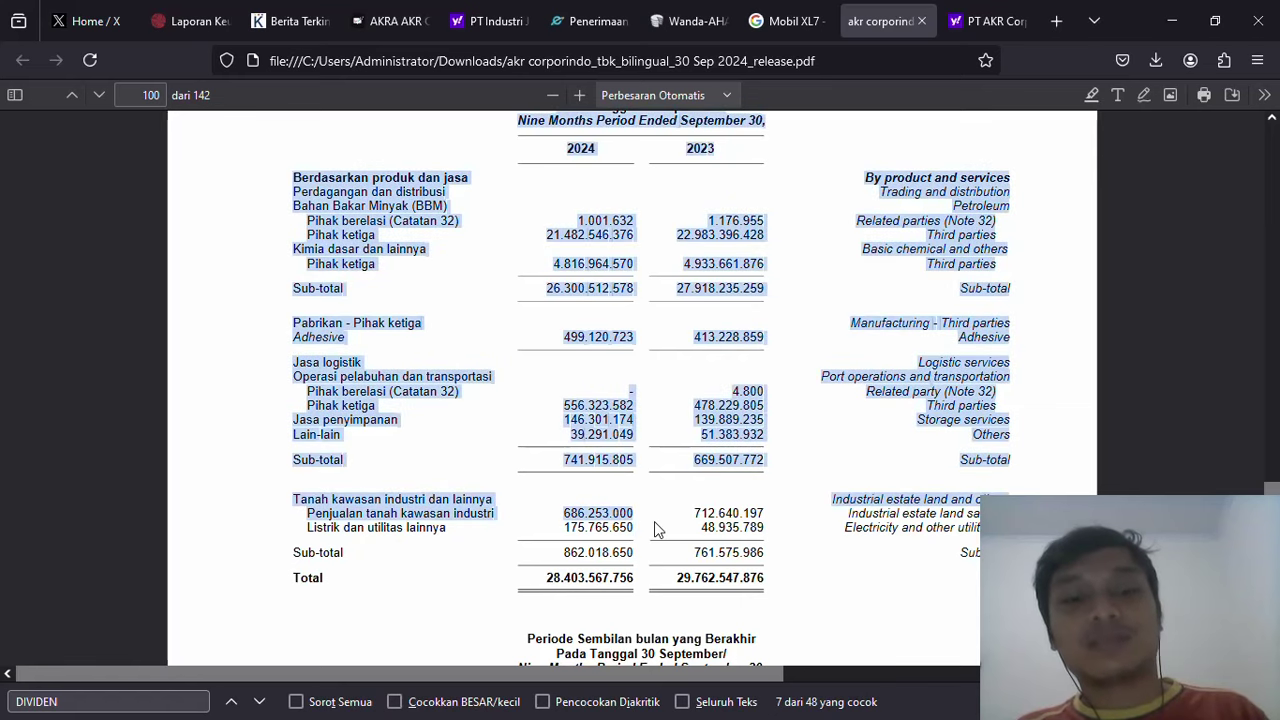
left_click(654, 521)
Step: Search the report for "SEGMEN", advance to the Note 33 segment table on page 116, and enlarge the page to 130%
key("ctrl+f")
type("SEGME")
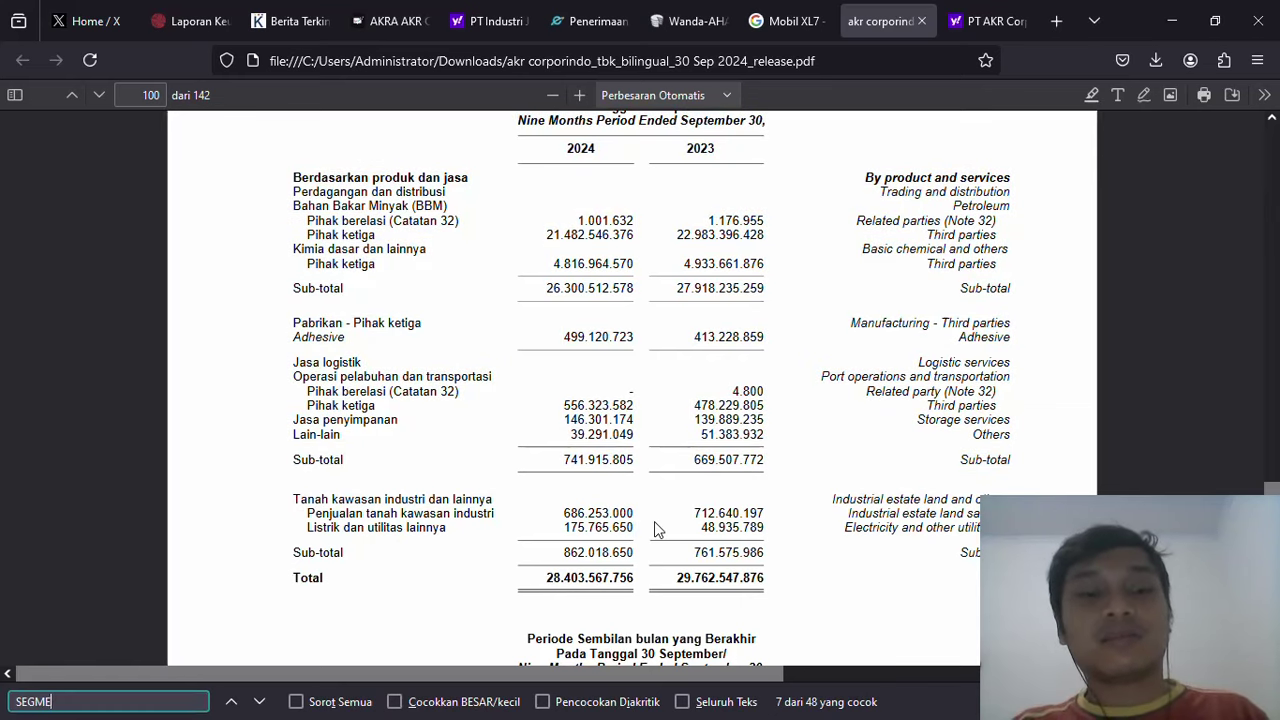
type("N")
key("Return")
key("Return")
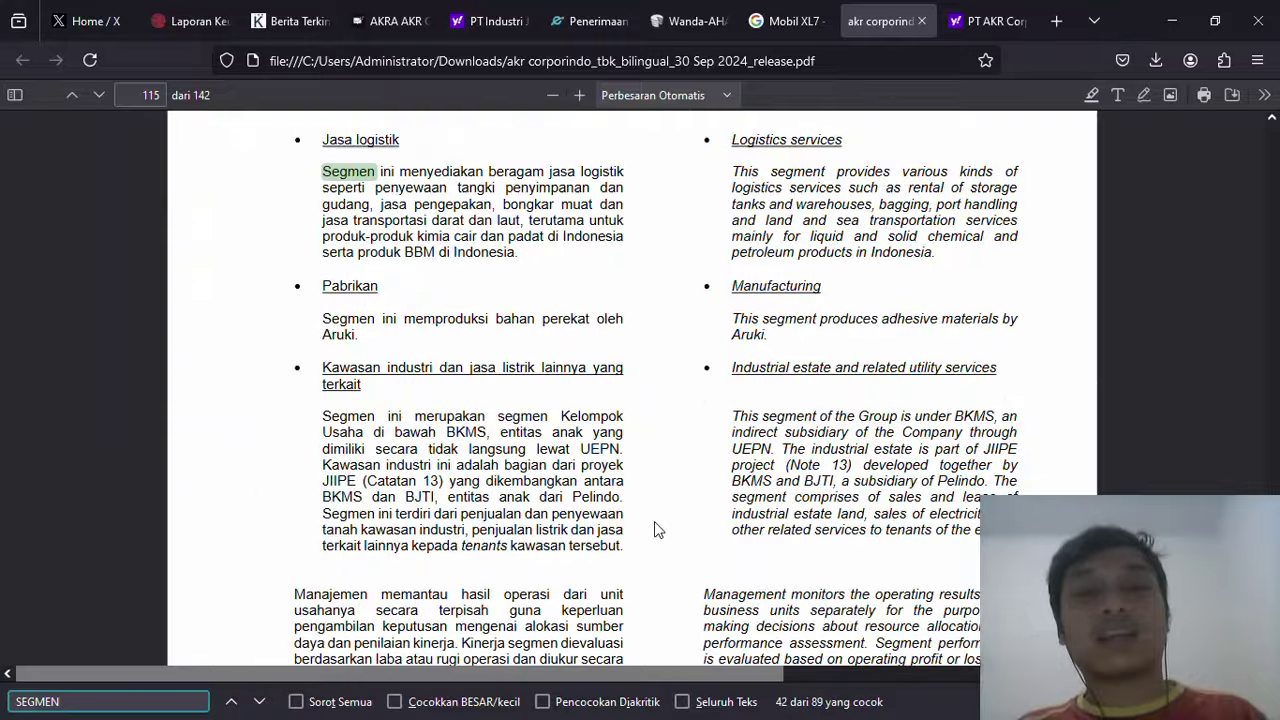
key("Return")
key("Return")
key("Return")
key("Return")
key("Return")
key("Return")
key("Return")
key("Return")
key("Return")
key("Return")
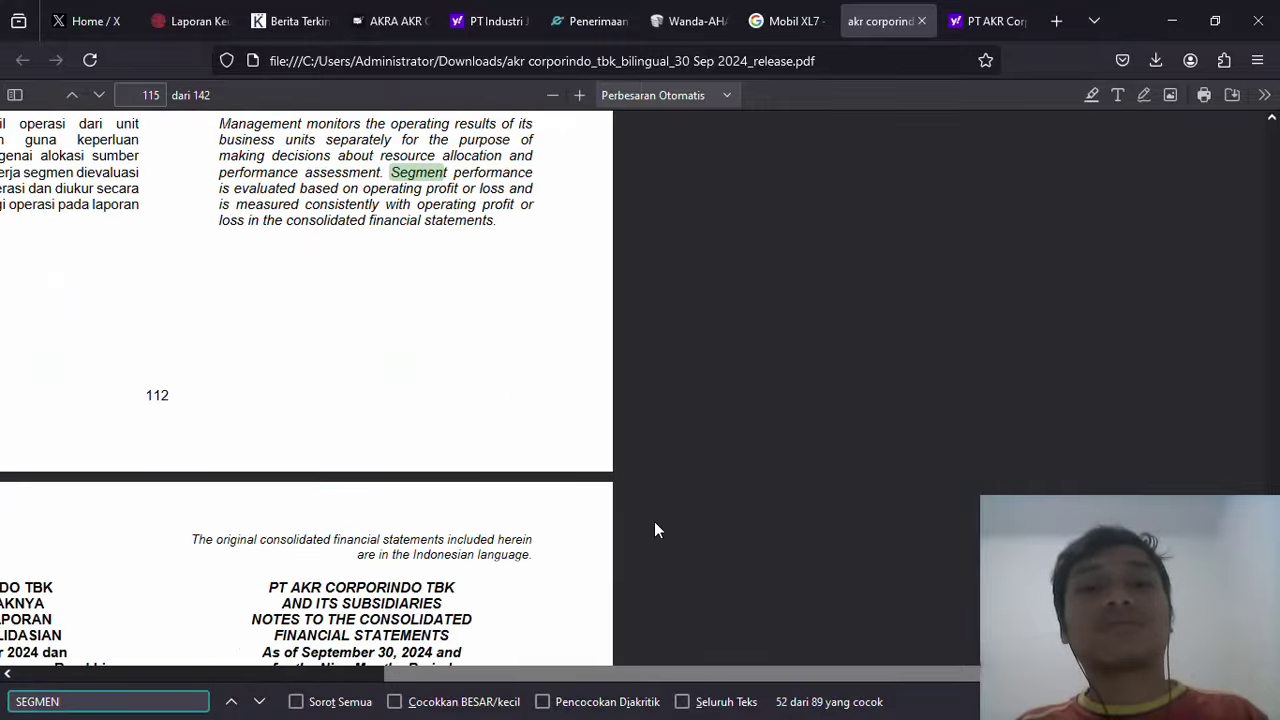
key("Return")
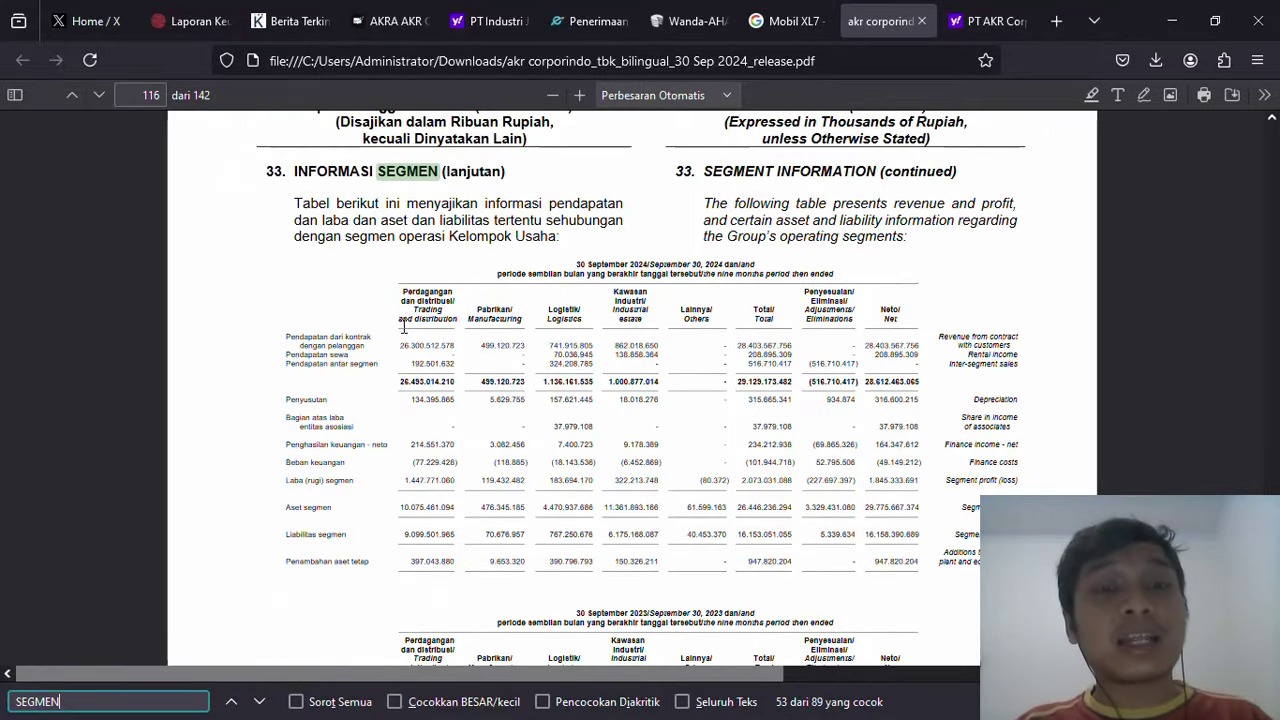
key("ctrl+plus")
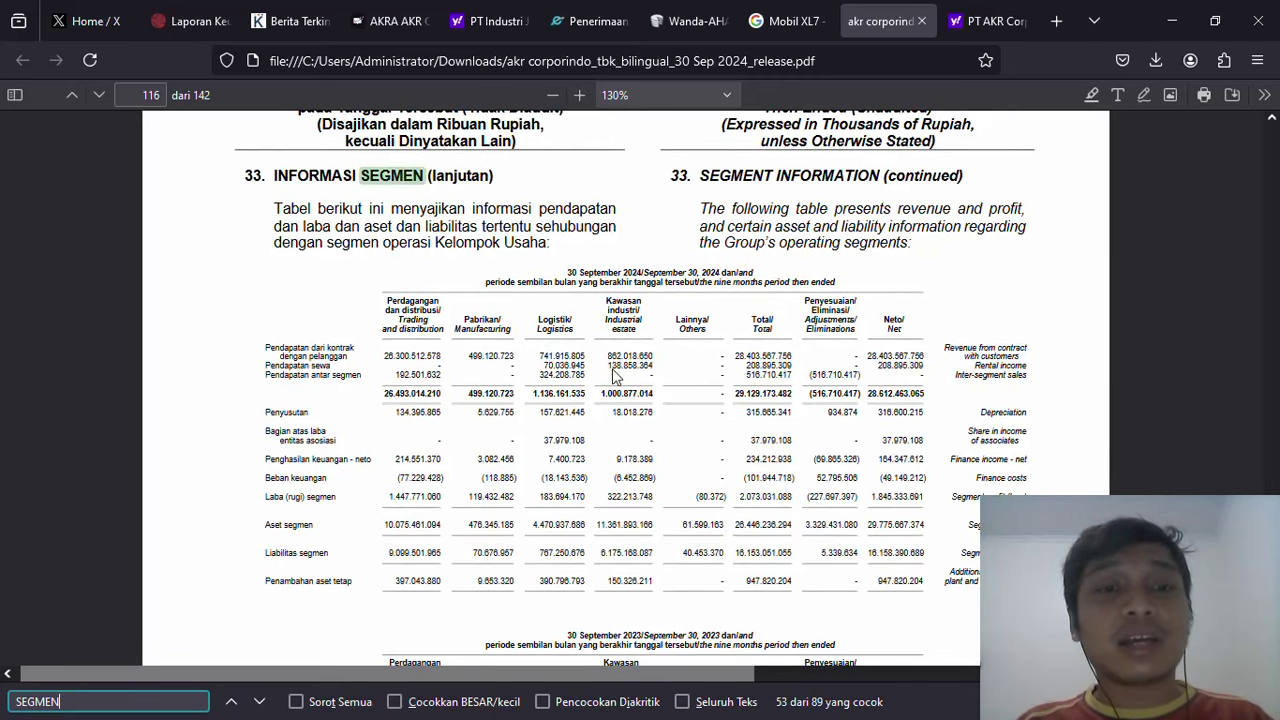
Step: Highlight the industrial estate segment's total revenue and segment profit in the September 2024 table to examine them
left_click(612, 365)
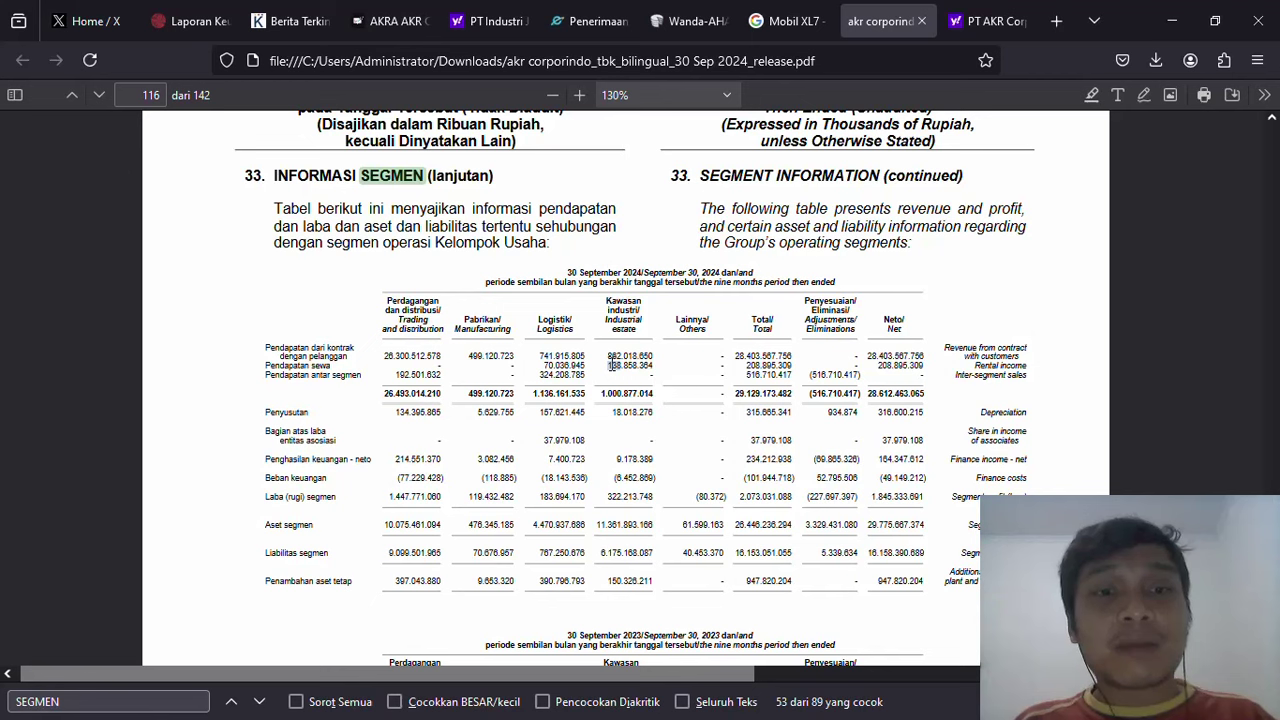
left_click_drag(602, 393, 651, 397)
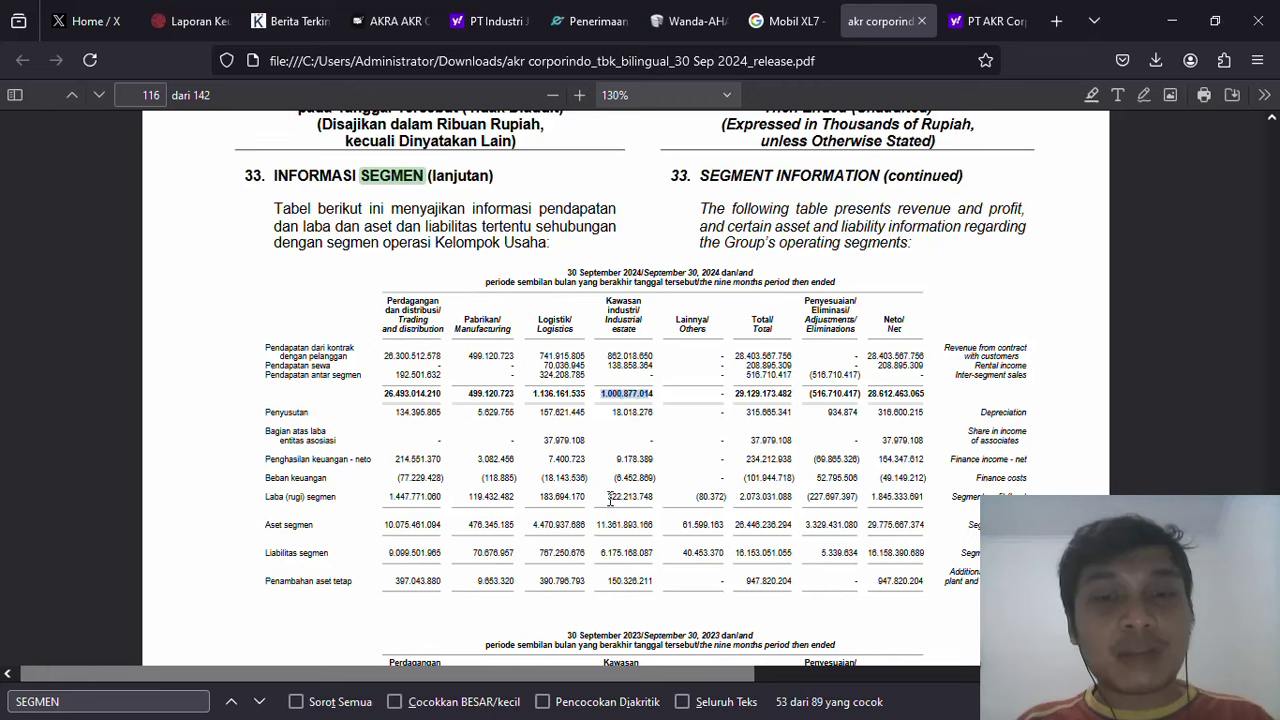
left_click_drag(606, 497, 651, 498)
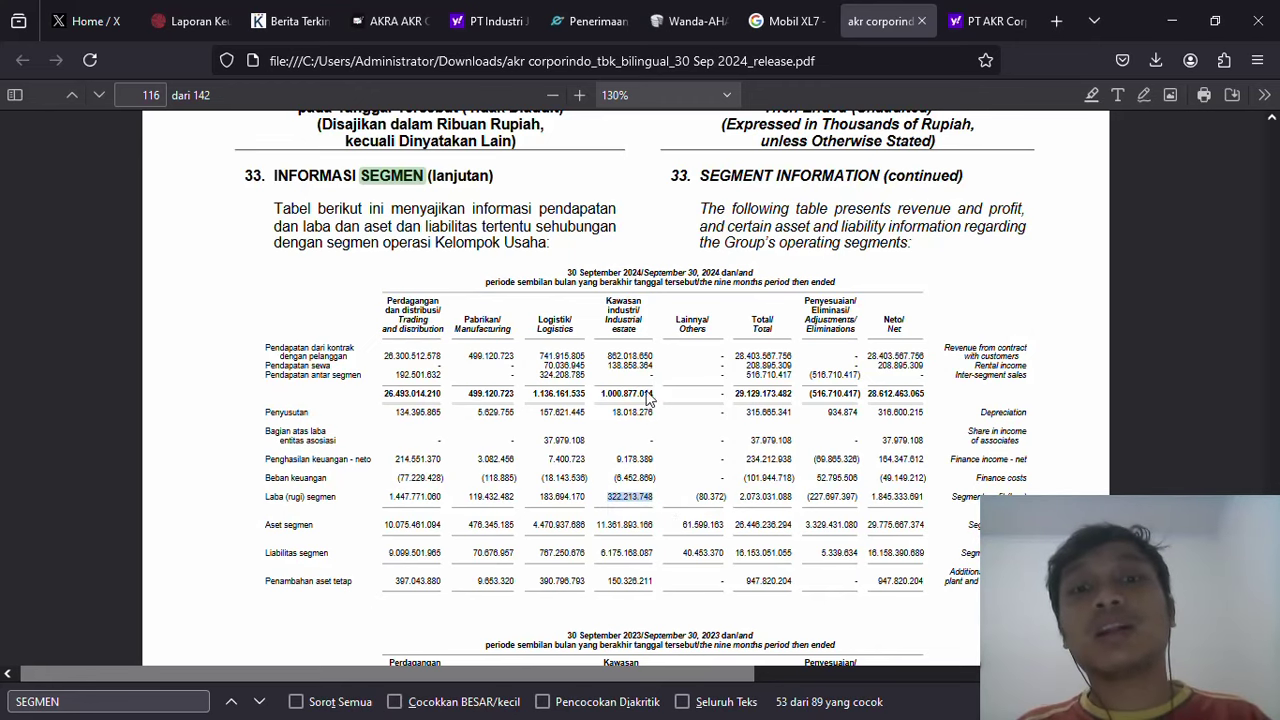
key("alt+Tab")
key("Escape")
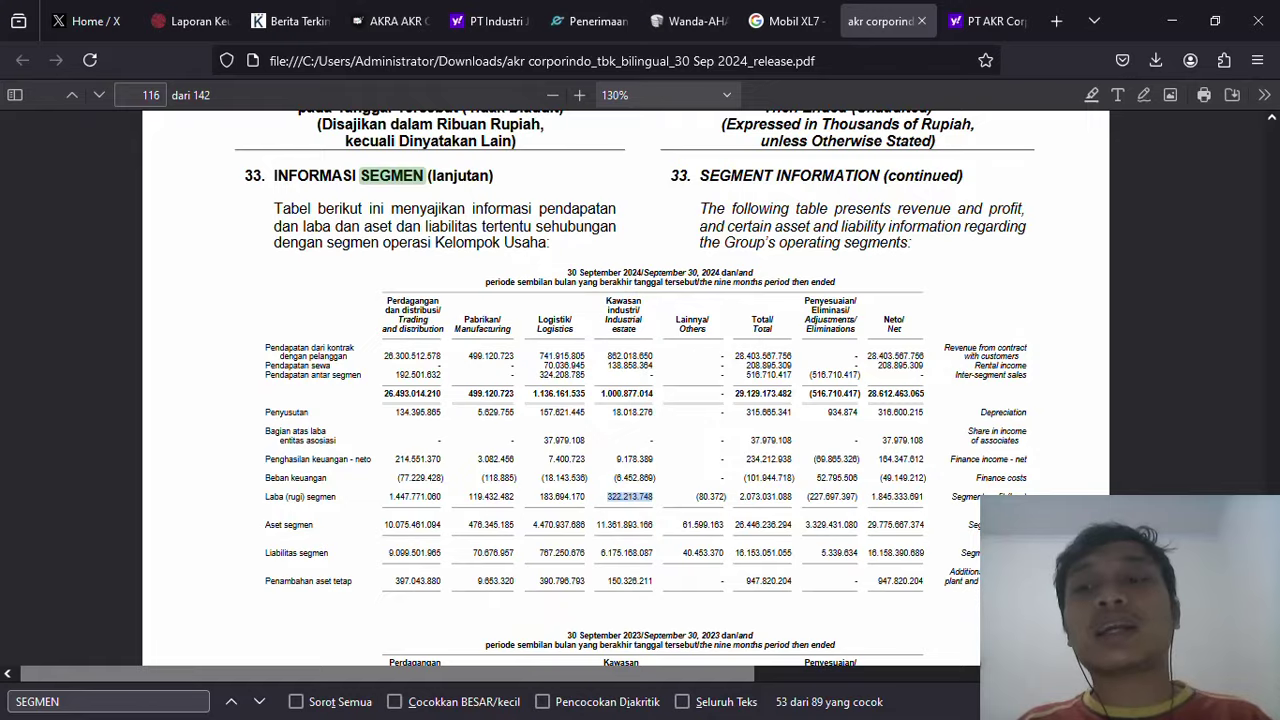
Step: Return to the revenue breakdown on page 100 and examine the industrial estate land and utility rows for 2024 and 2023
left_click_drag(1273, 565, 1276, 487)
scroll(1276, 488, "down", 20)
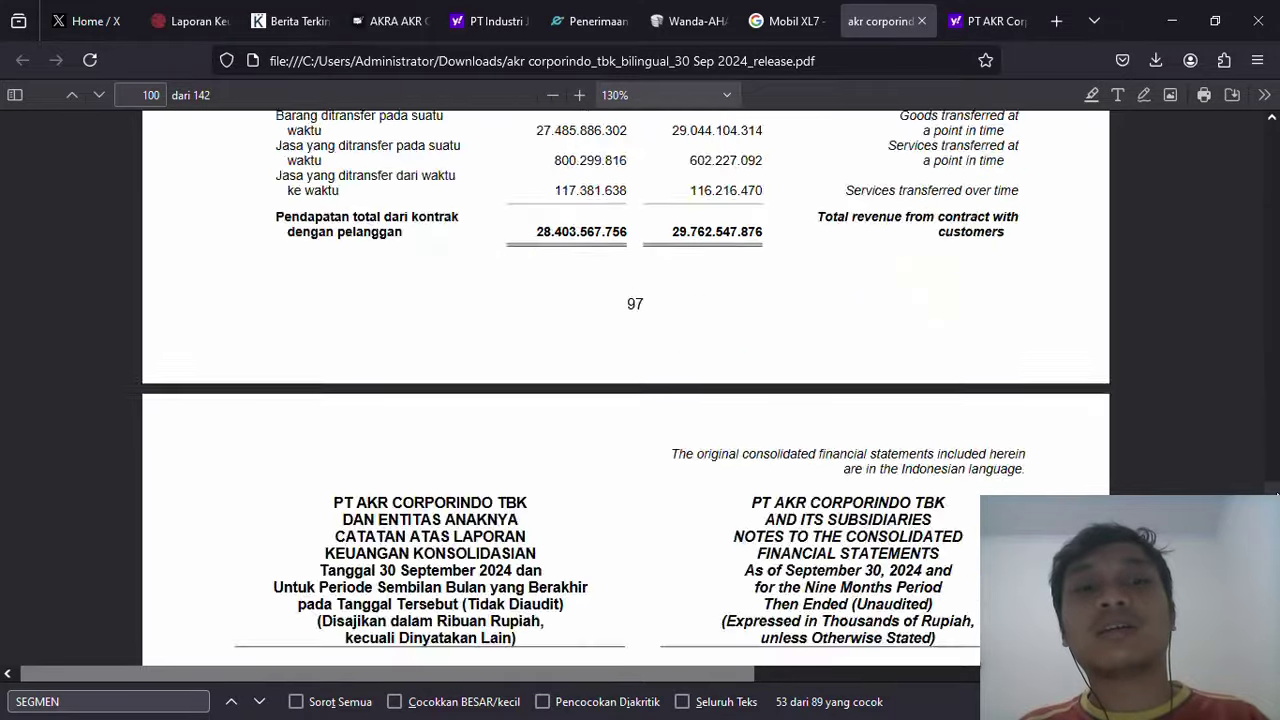
scroll(1276, 488, "down", 10)
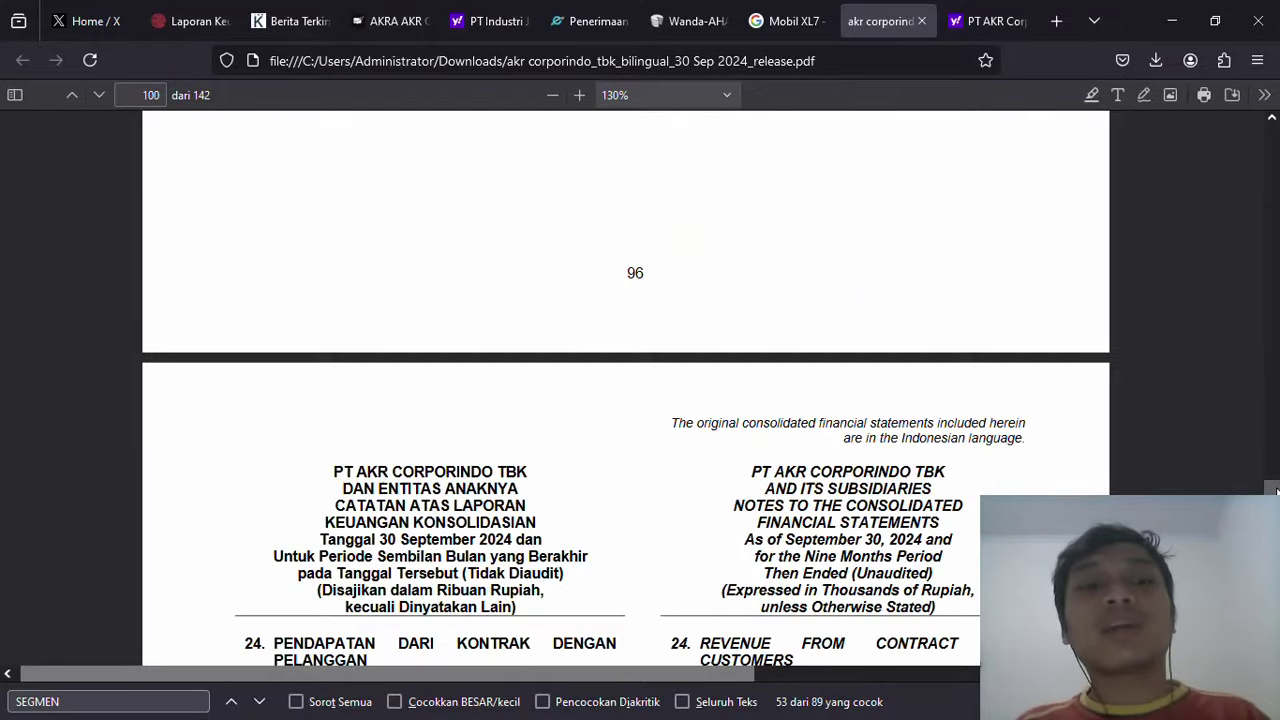
scroll(1276, 488, "down", 4)
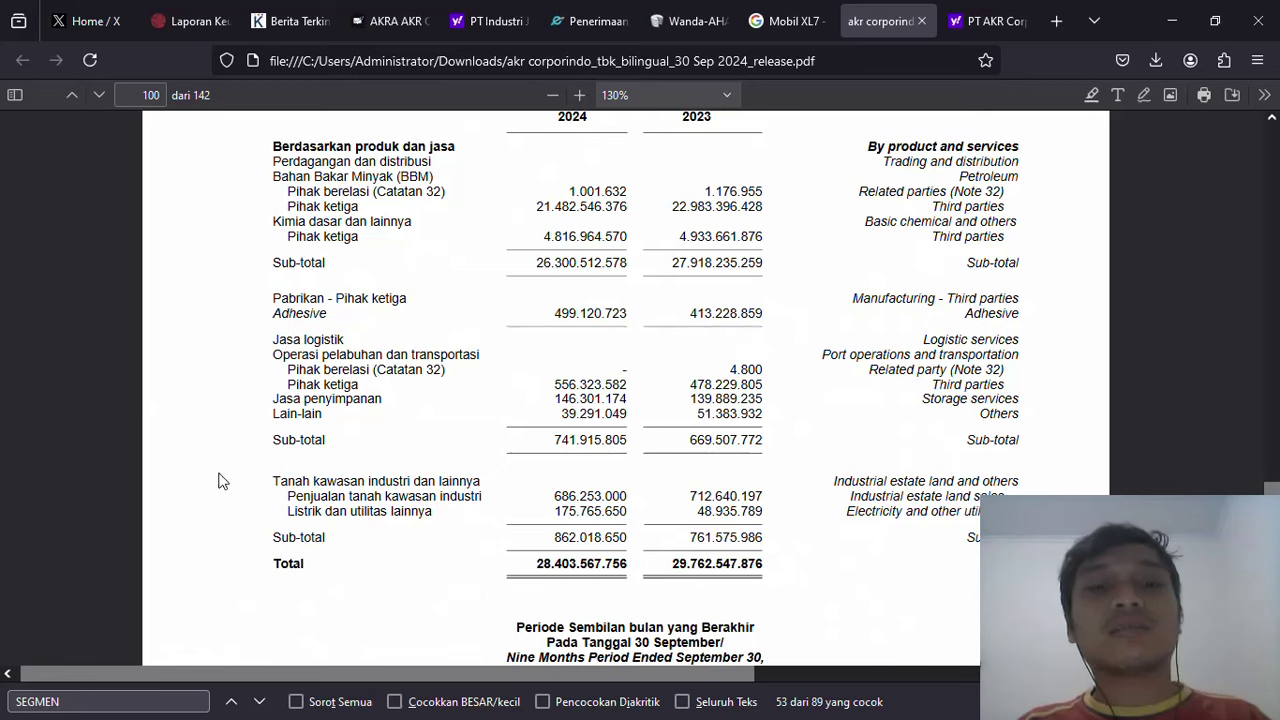
left_click_drag(270, 481, 701, 541)
left_click(701, 541)
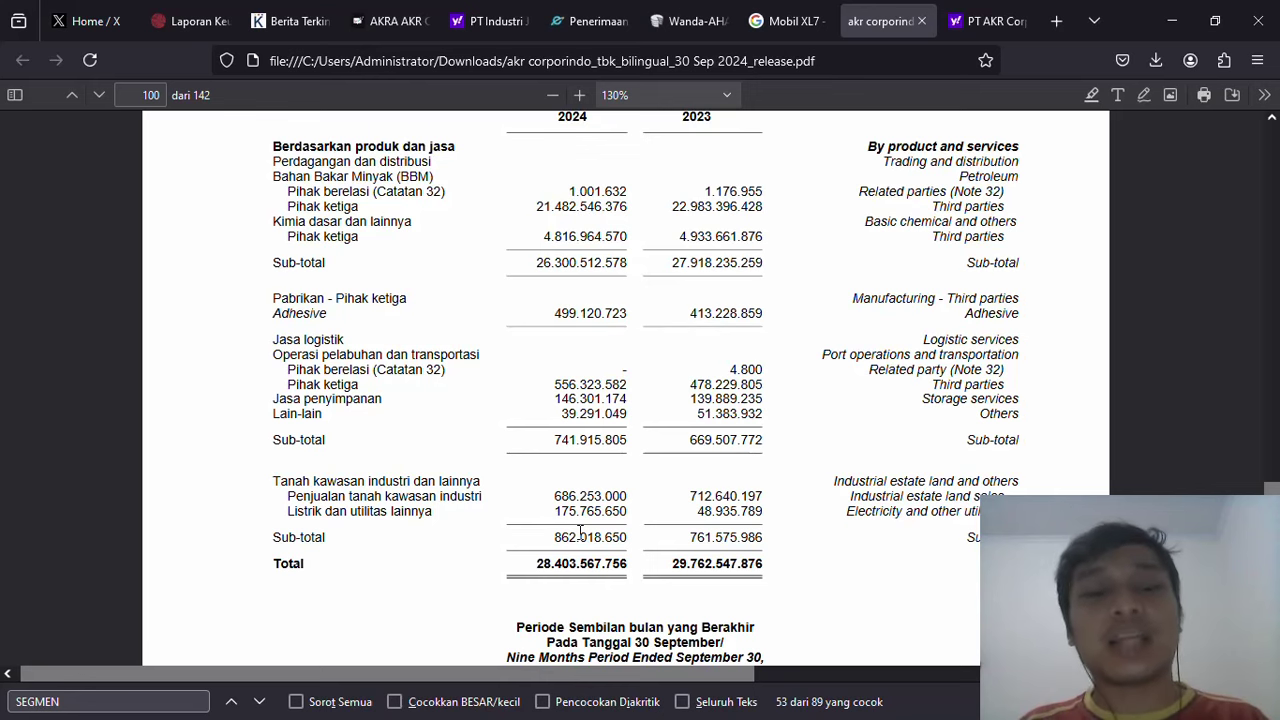
key("super")
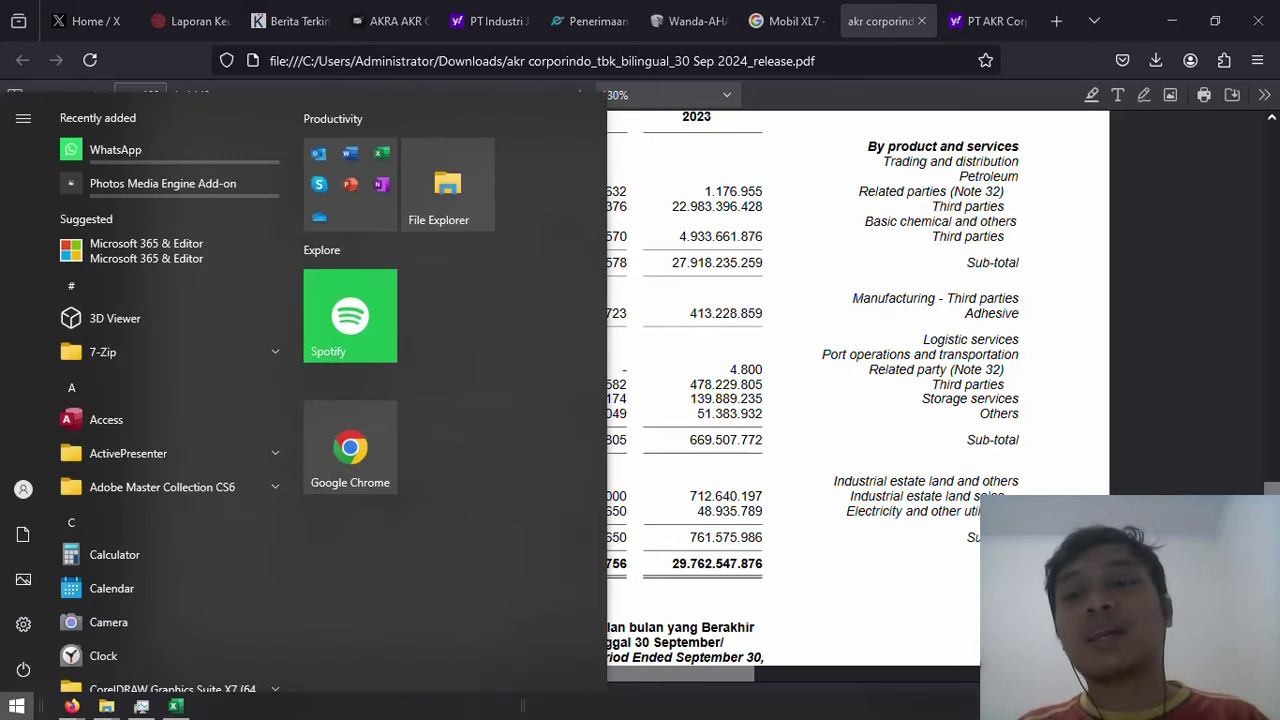
key("Escape")
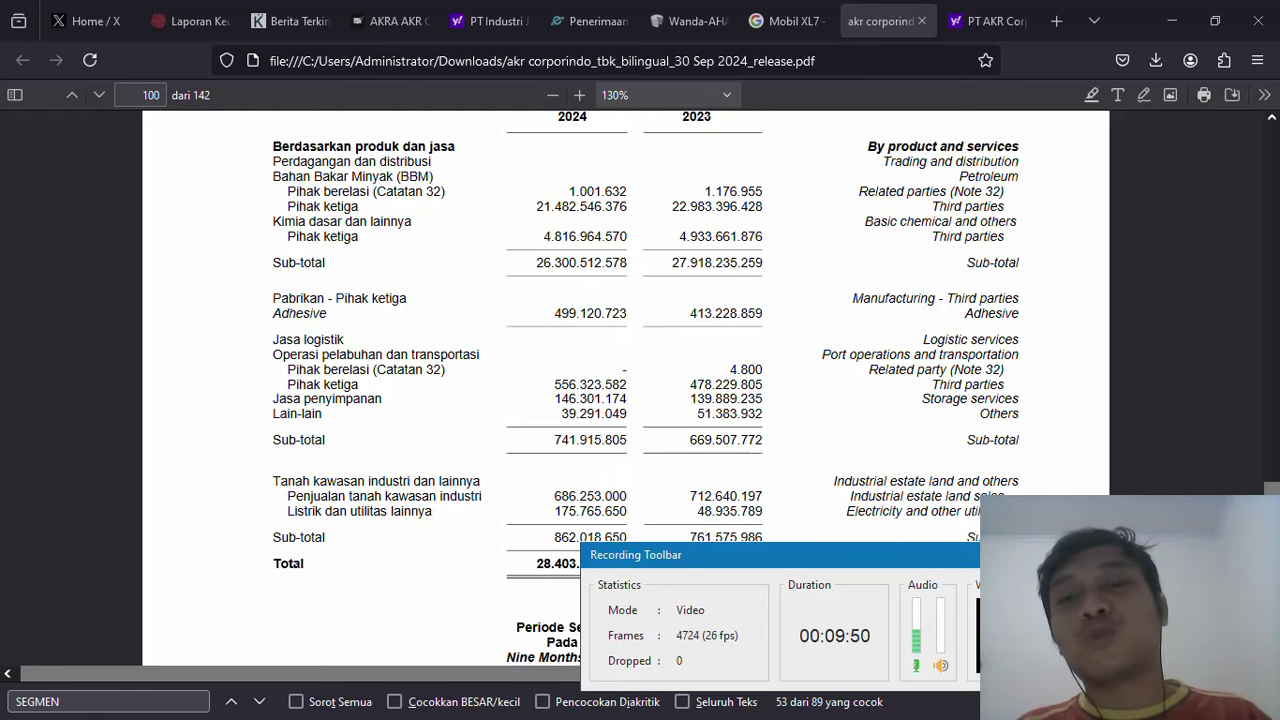
key("super")
left_click(978, 456)
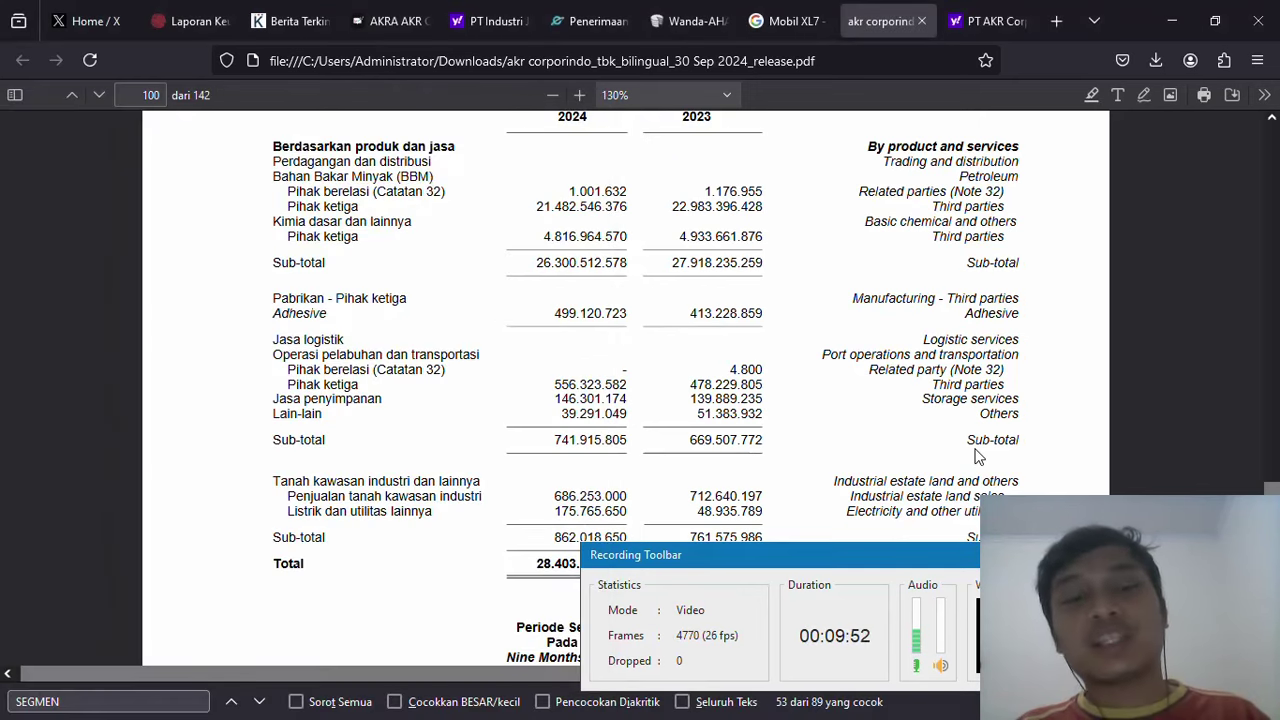
key("super")
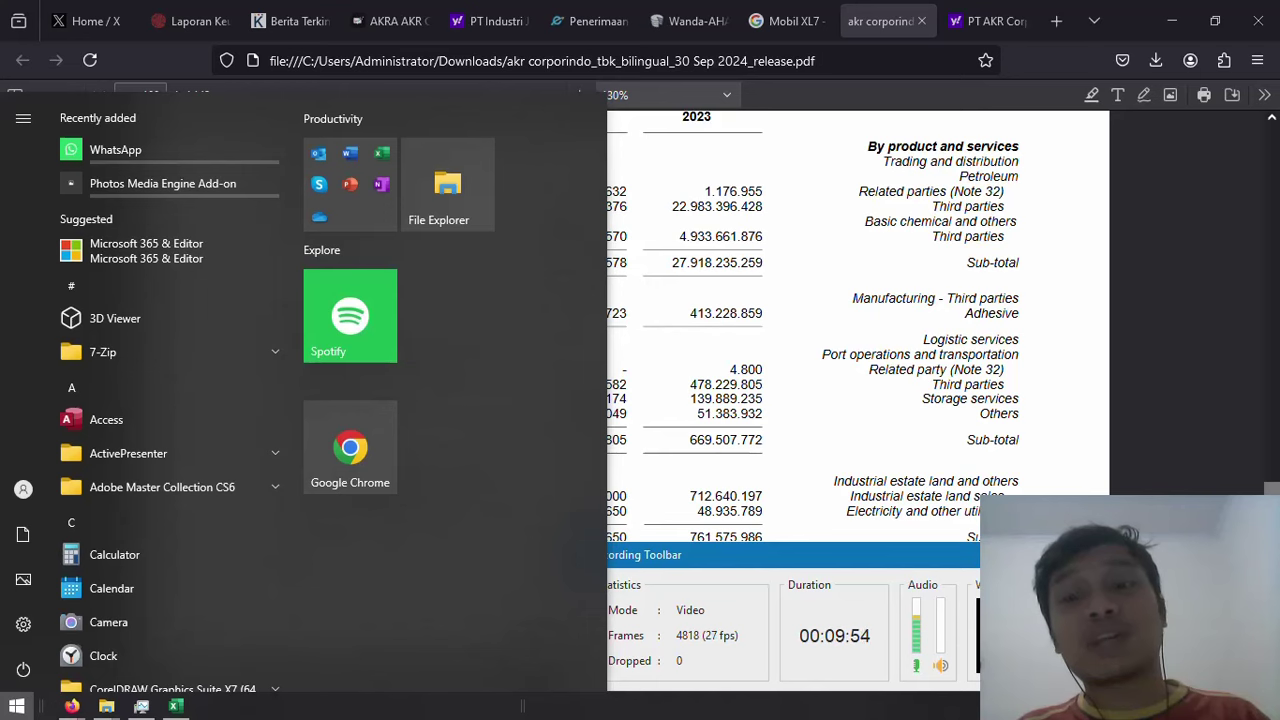
key("Escape")
Step: Switch to the Excel workbook, check the Q3 2024 GPM and NPM ratios, and return to the top of the AKRA I sheet
key("alt+Tab")
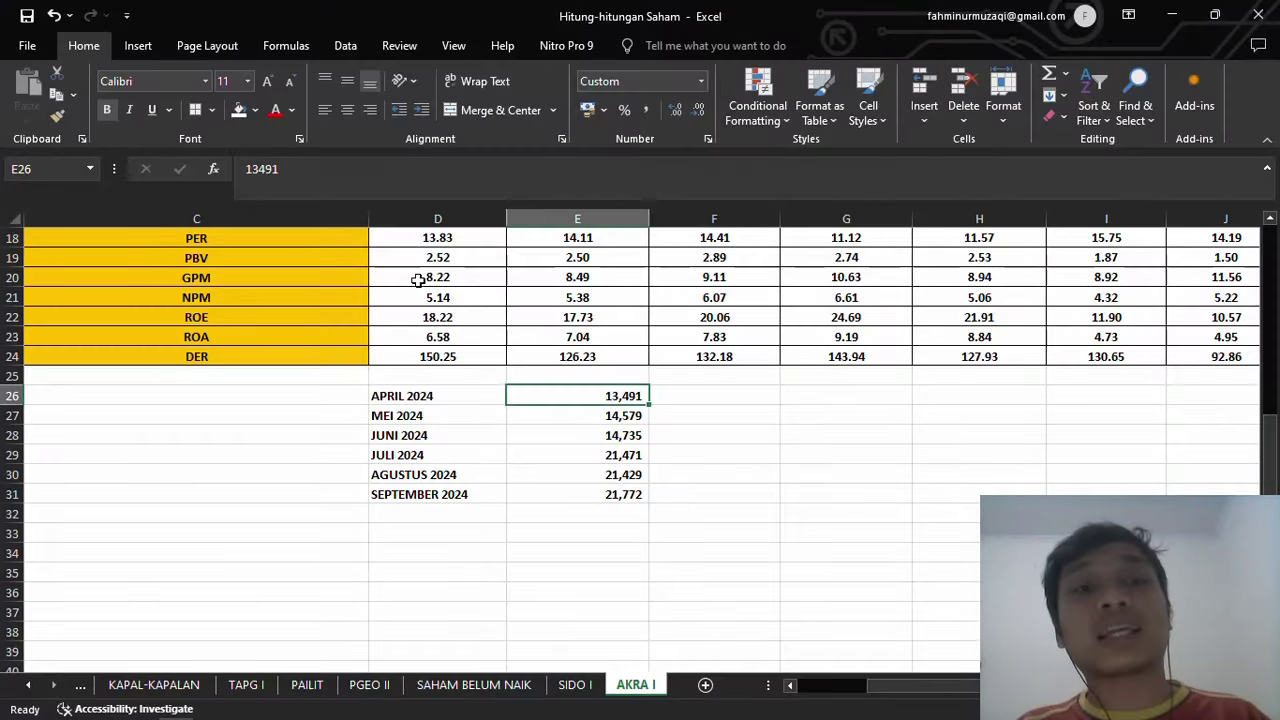
left_click(428, 277)
key("Down")
key("Up")
key("Down")
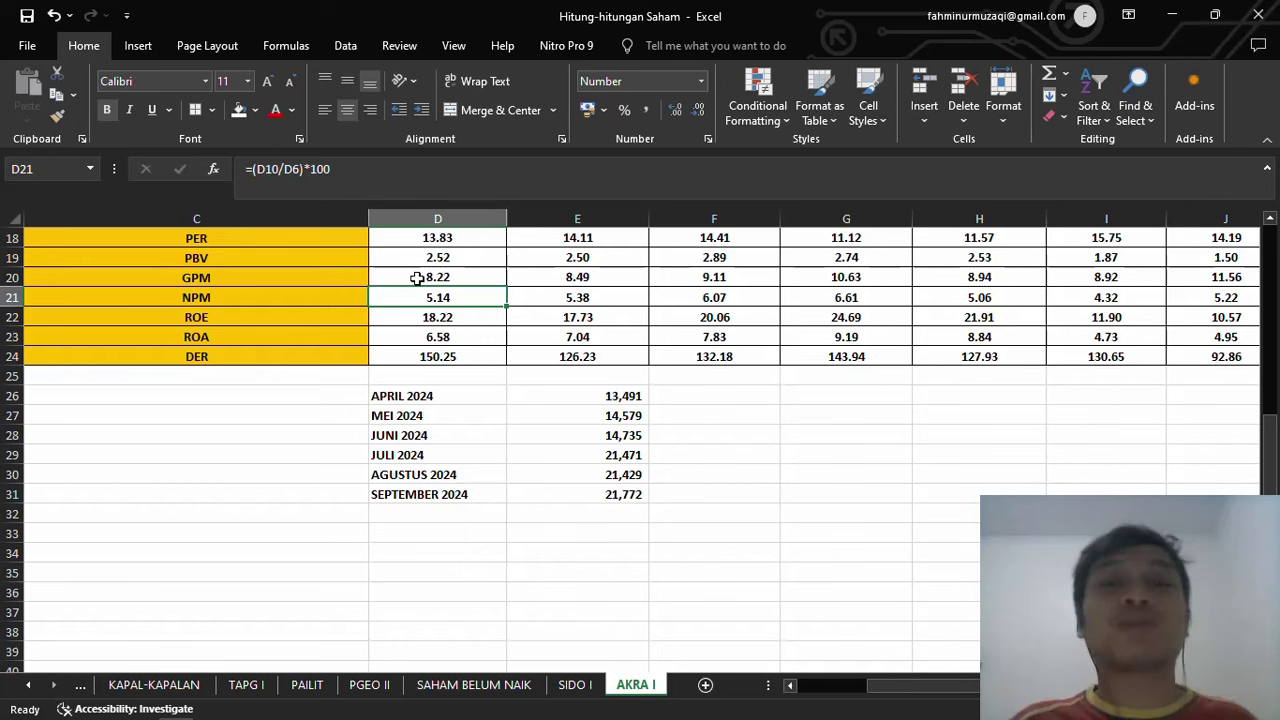
key("ctrl+Home")
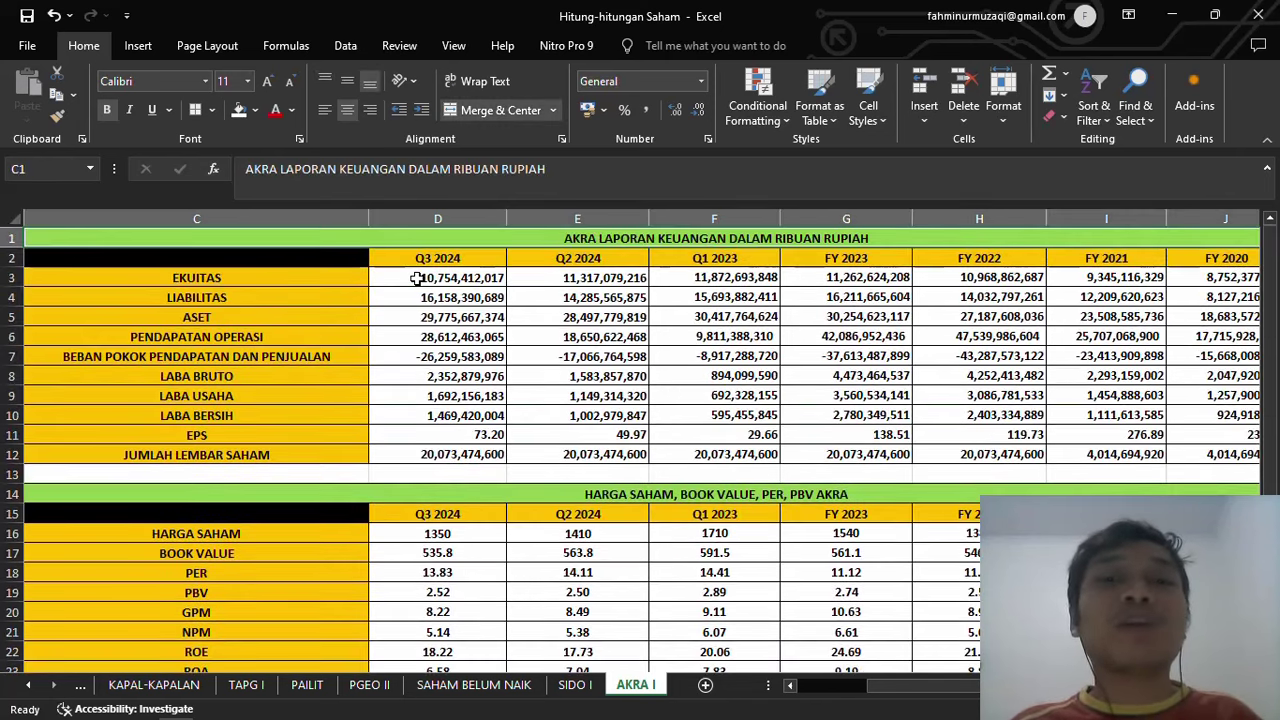